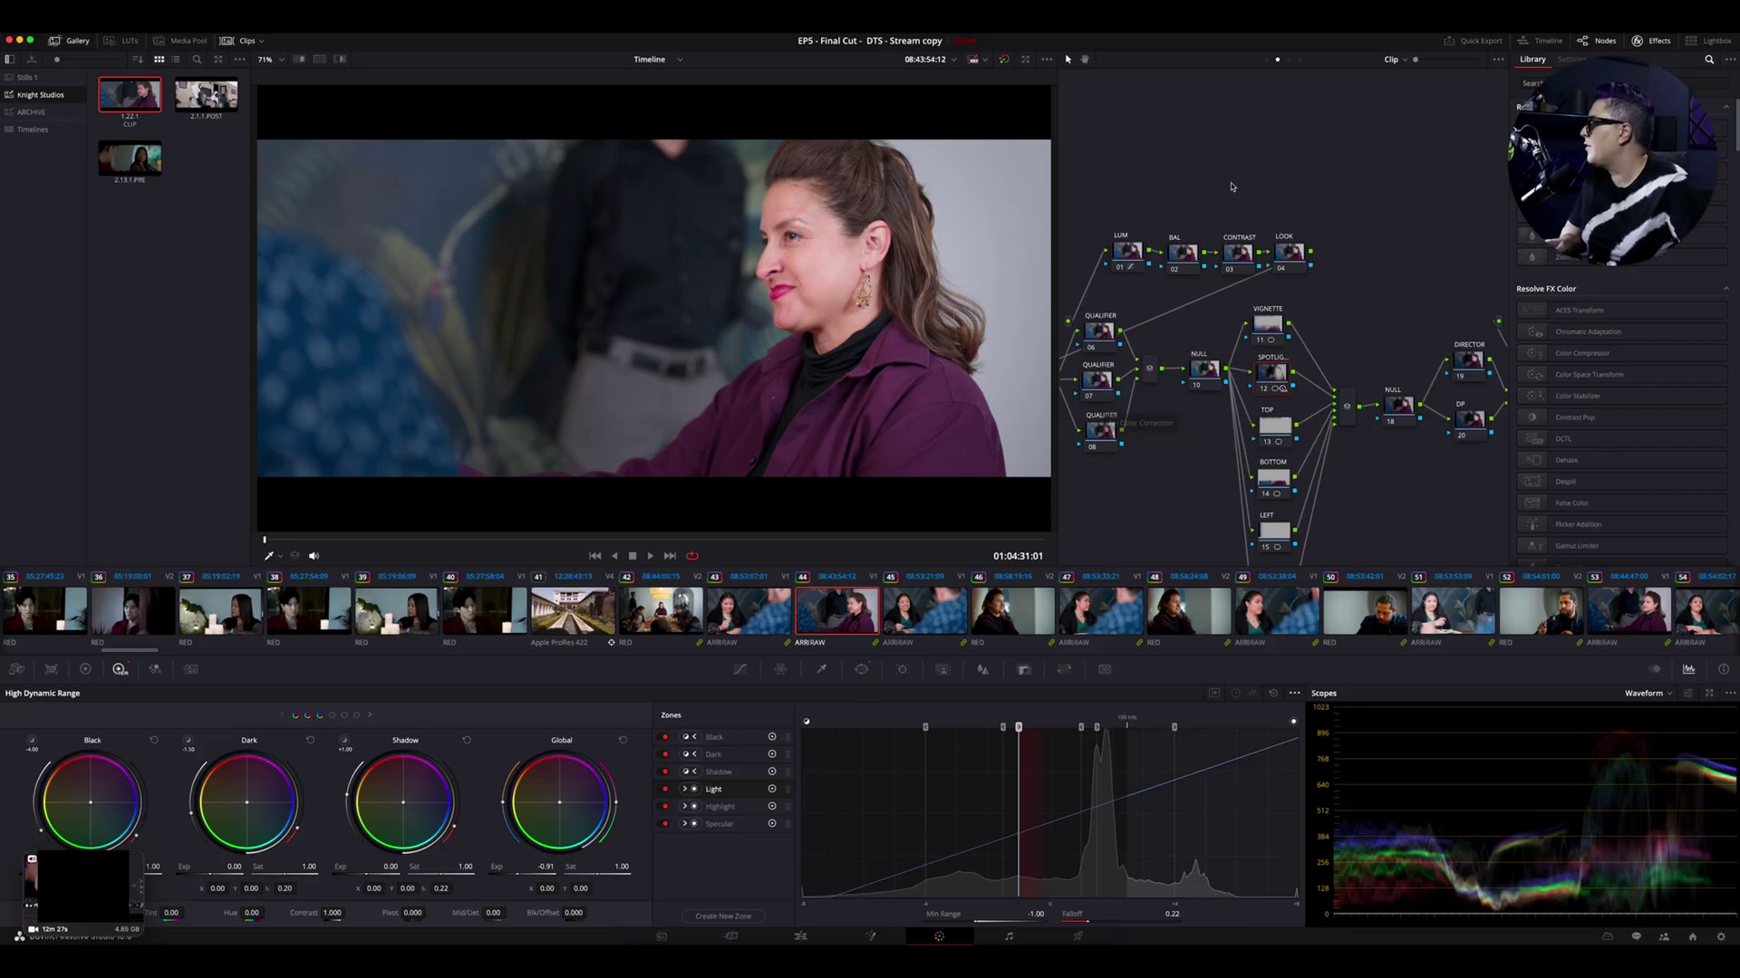
- Shift the LOOK node right and insert a new serial node after CONTRAST
click(1292, 259)
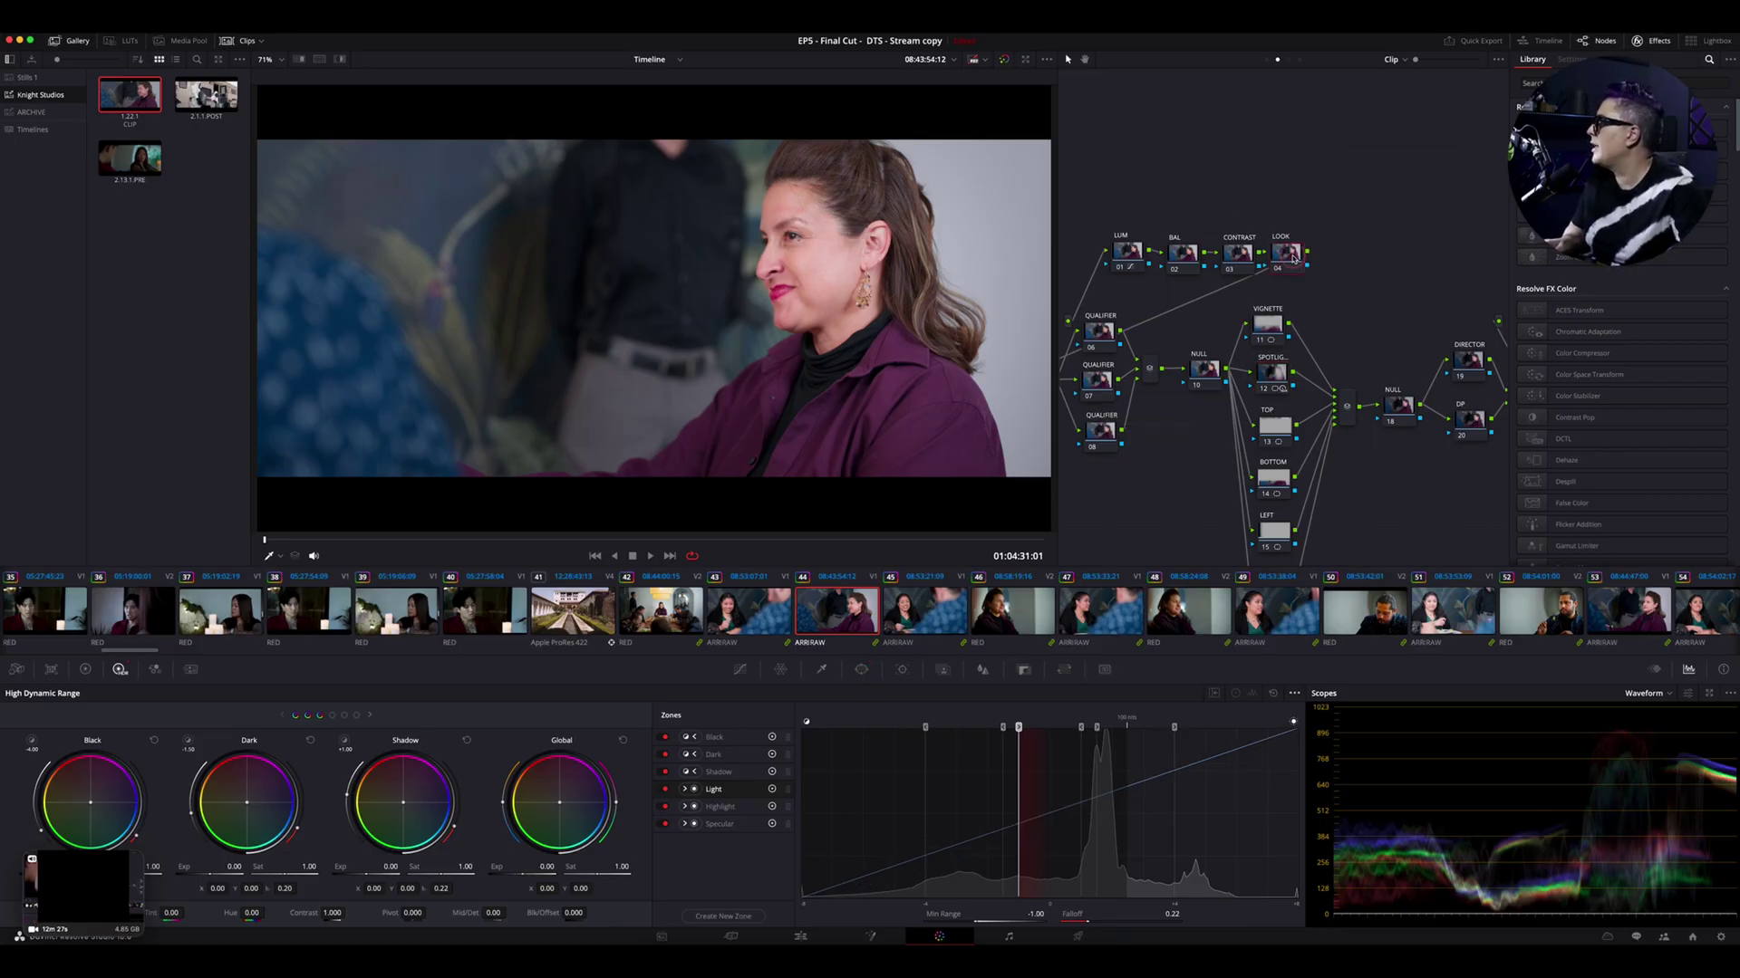
drag(1284, 253, 1355, 253)
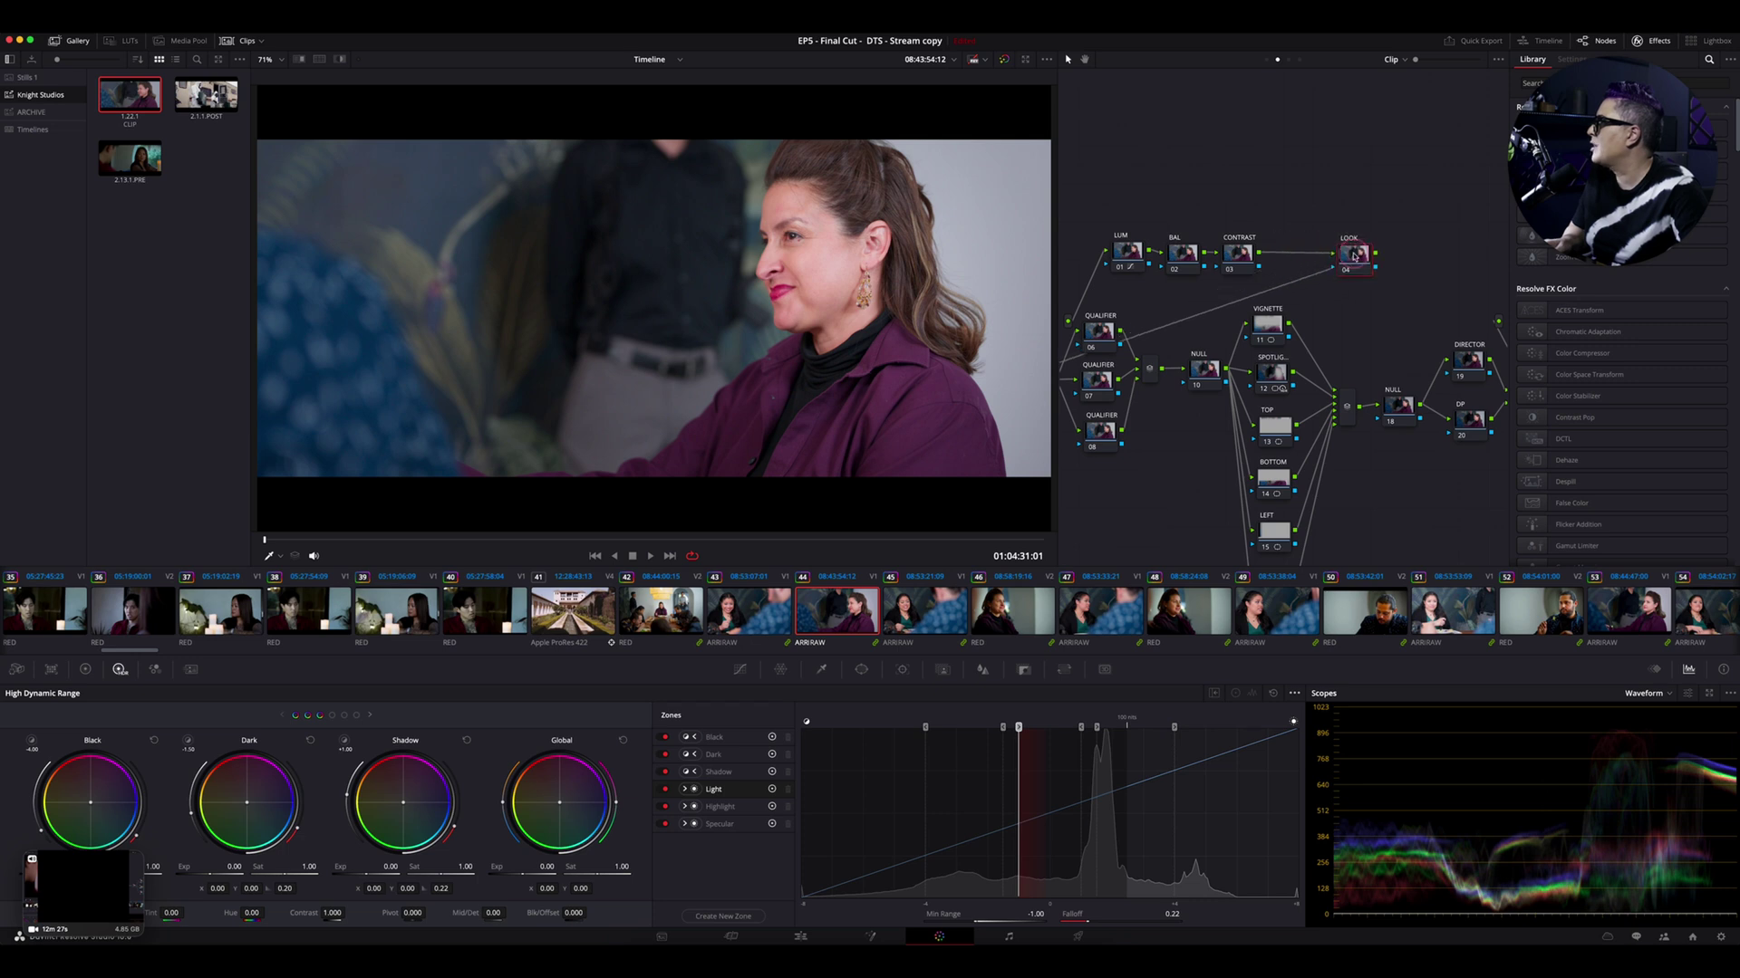
click(1246, 256)
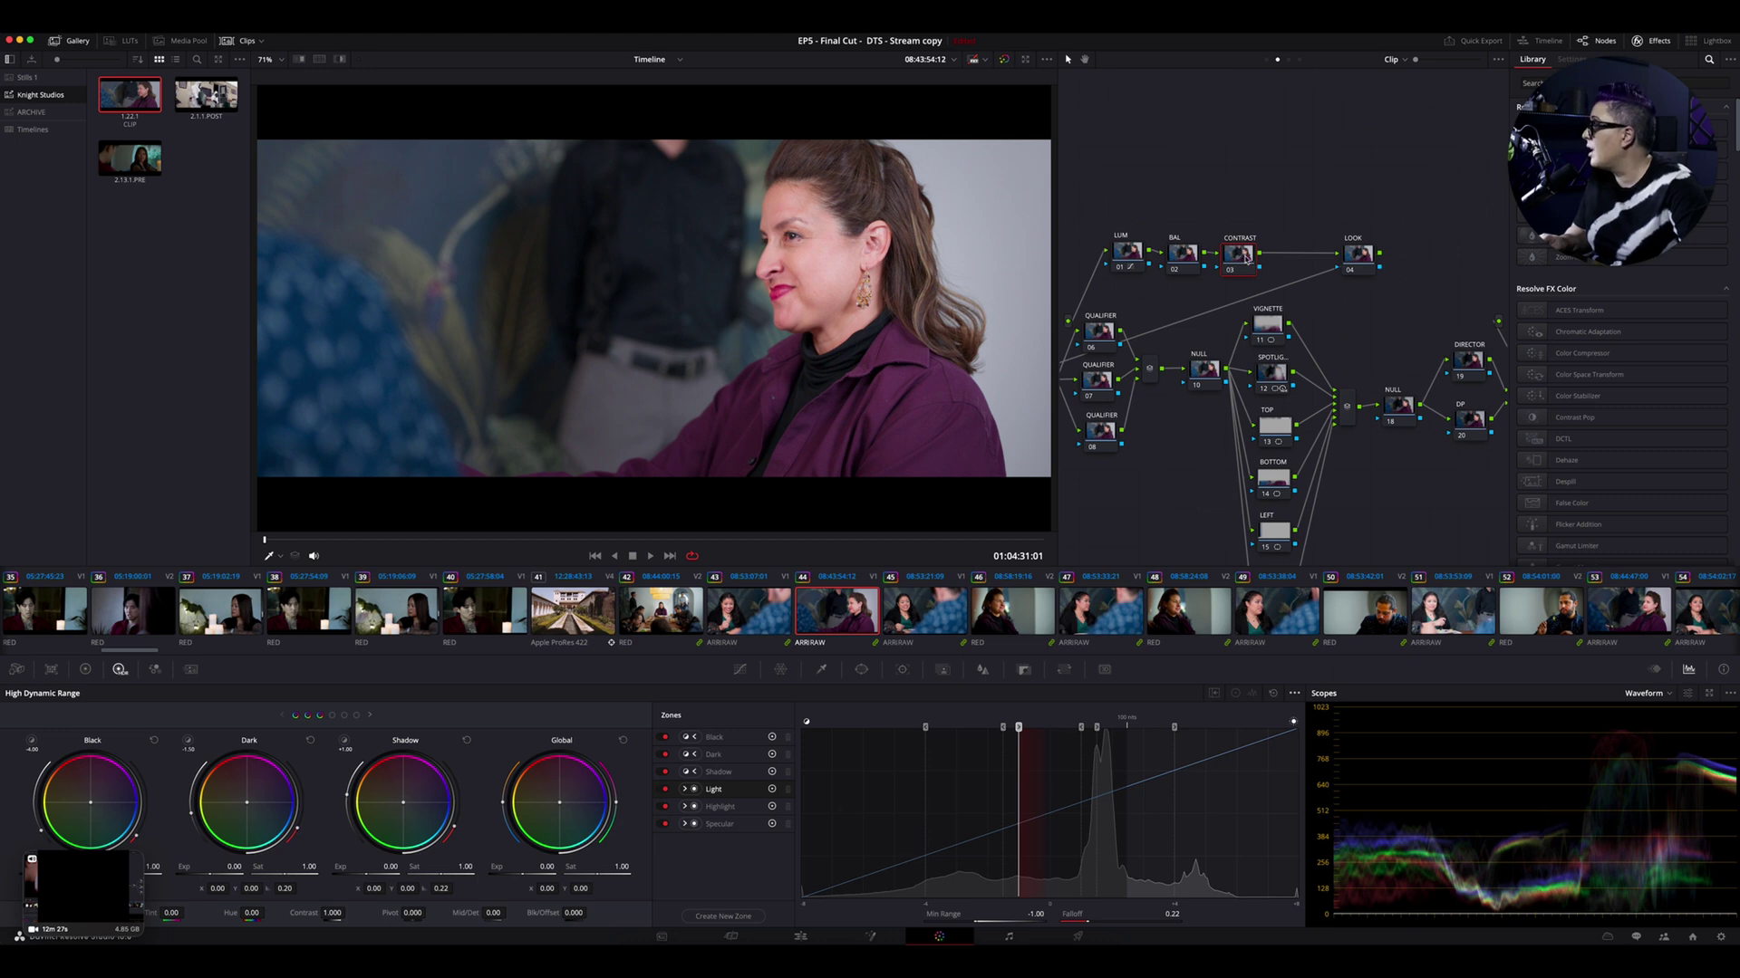
key(alt+s)
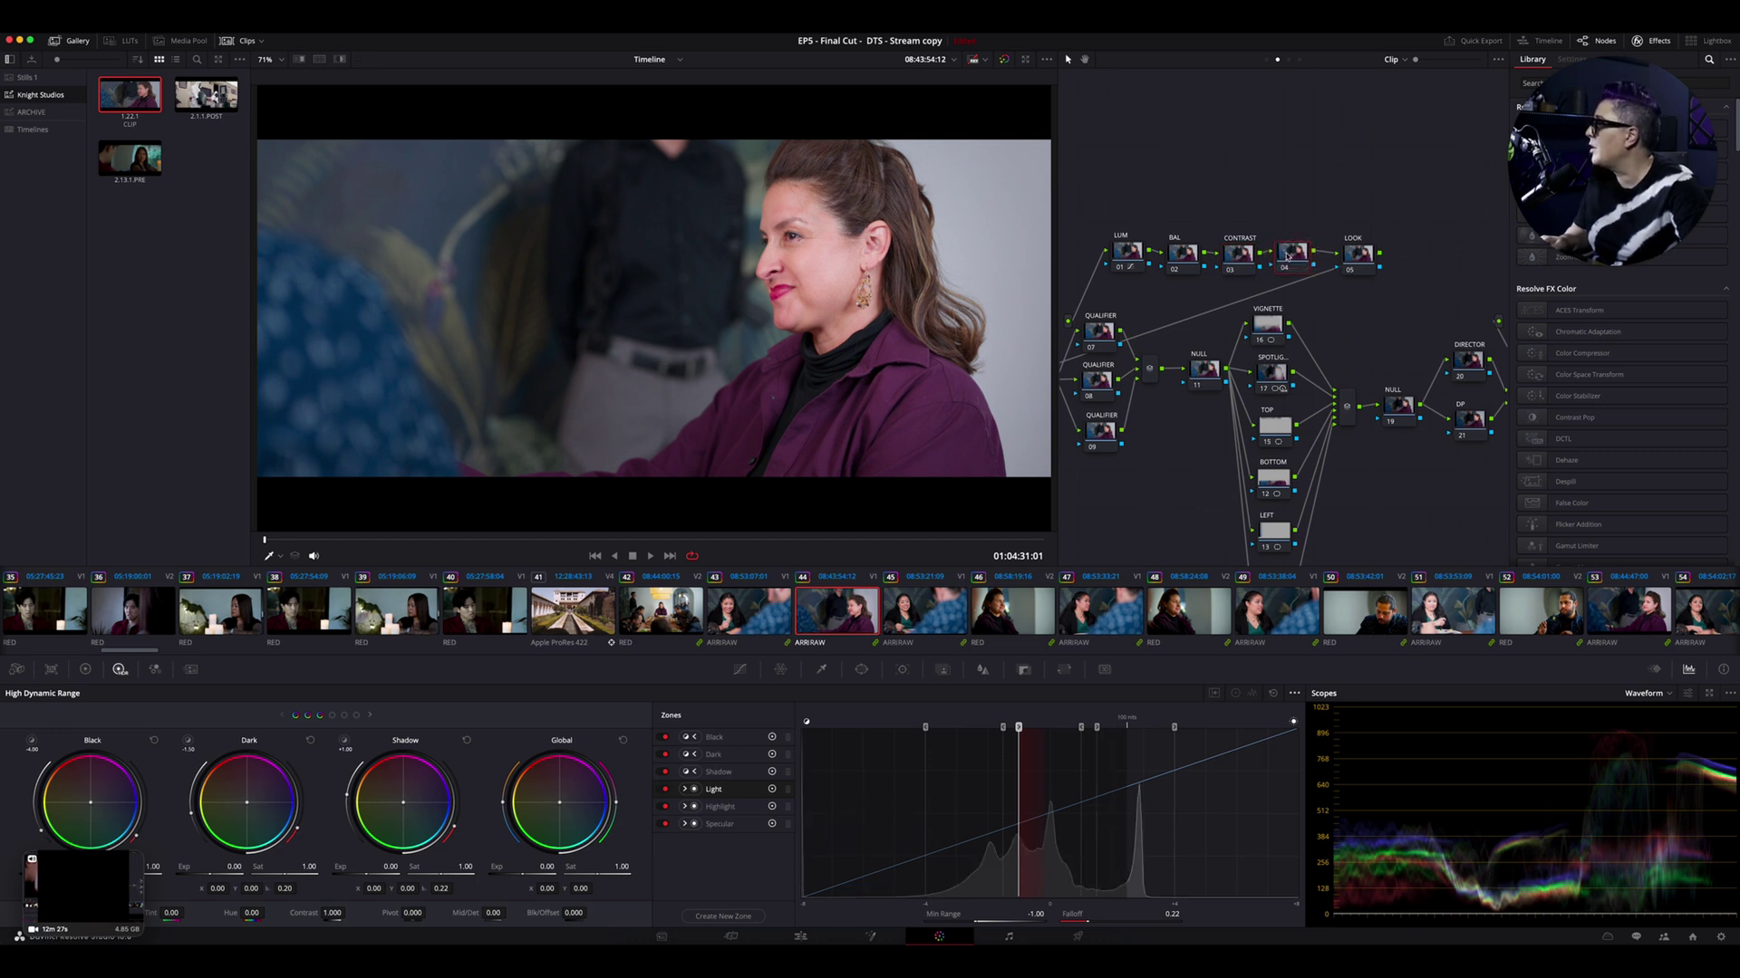
- Label the new node SHADOWS
right_click(1286, 257)
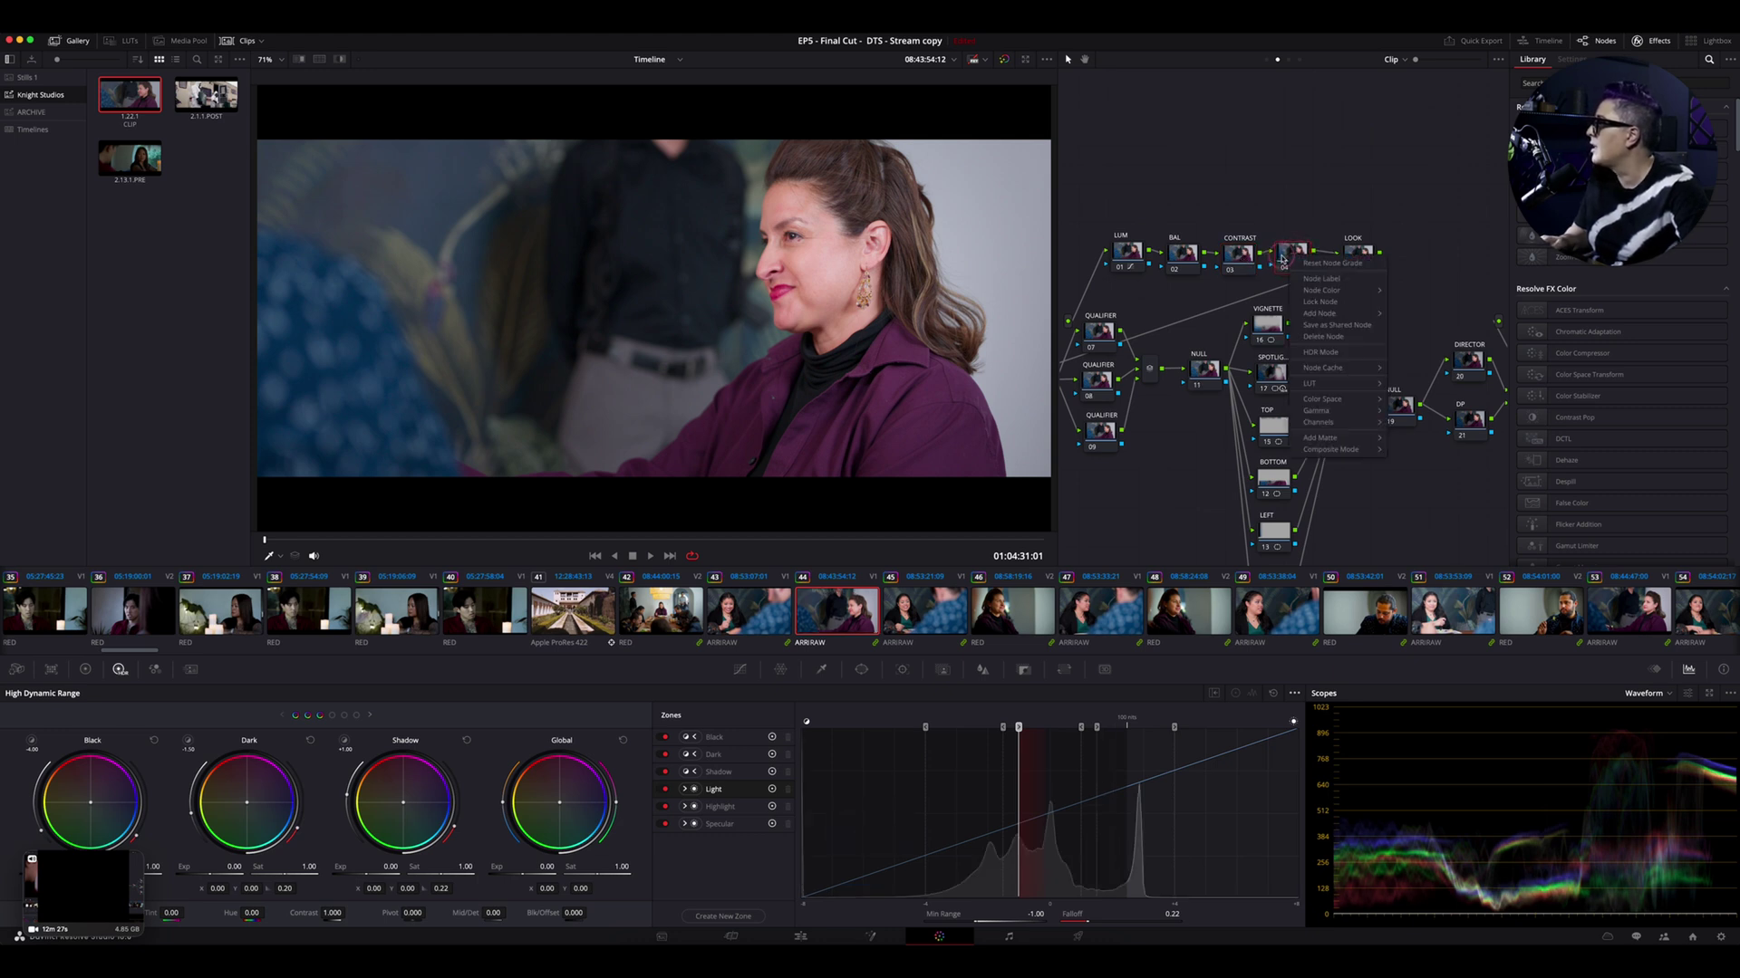
click(1333, 278)
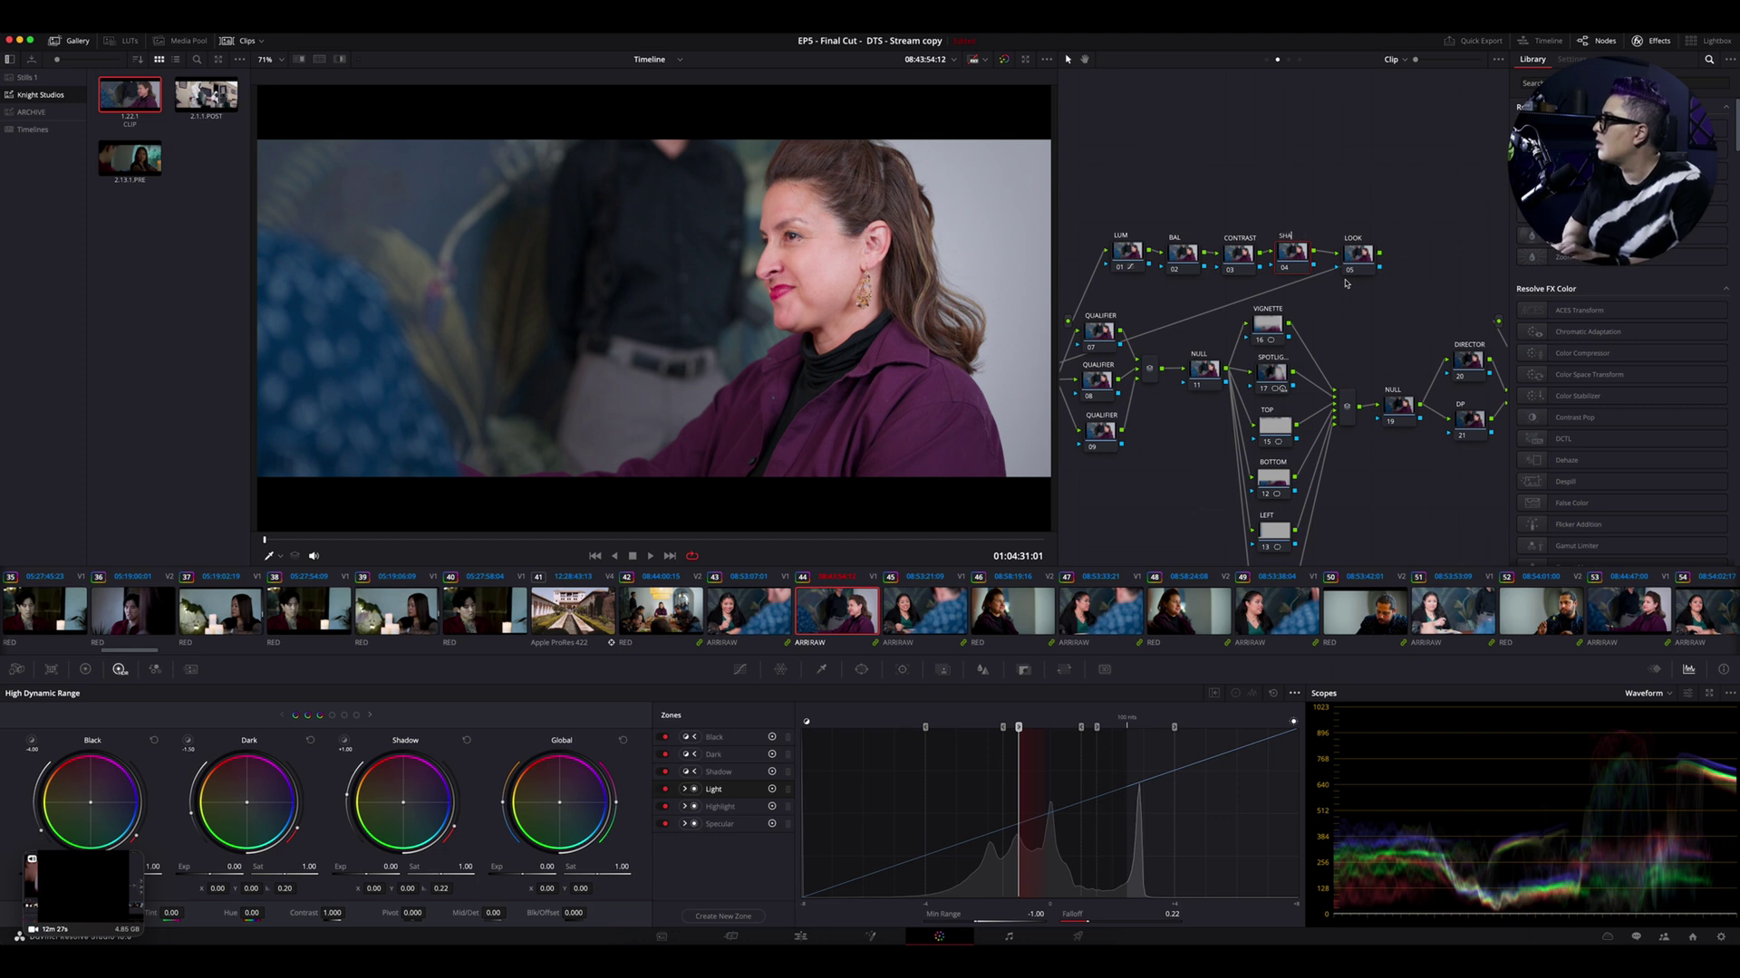
text(SHADOWS)
key(Return)
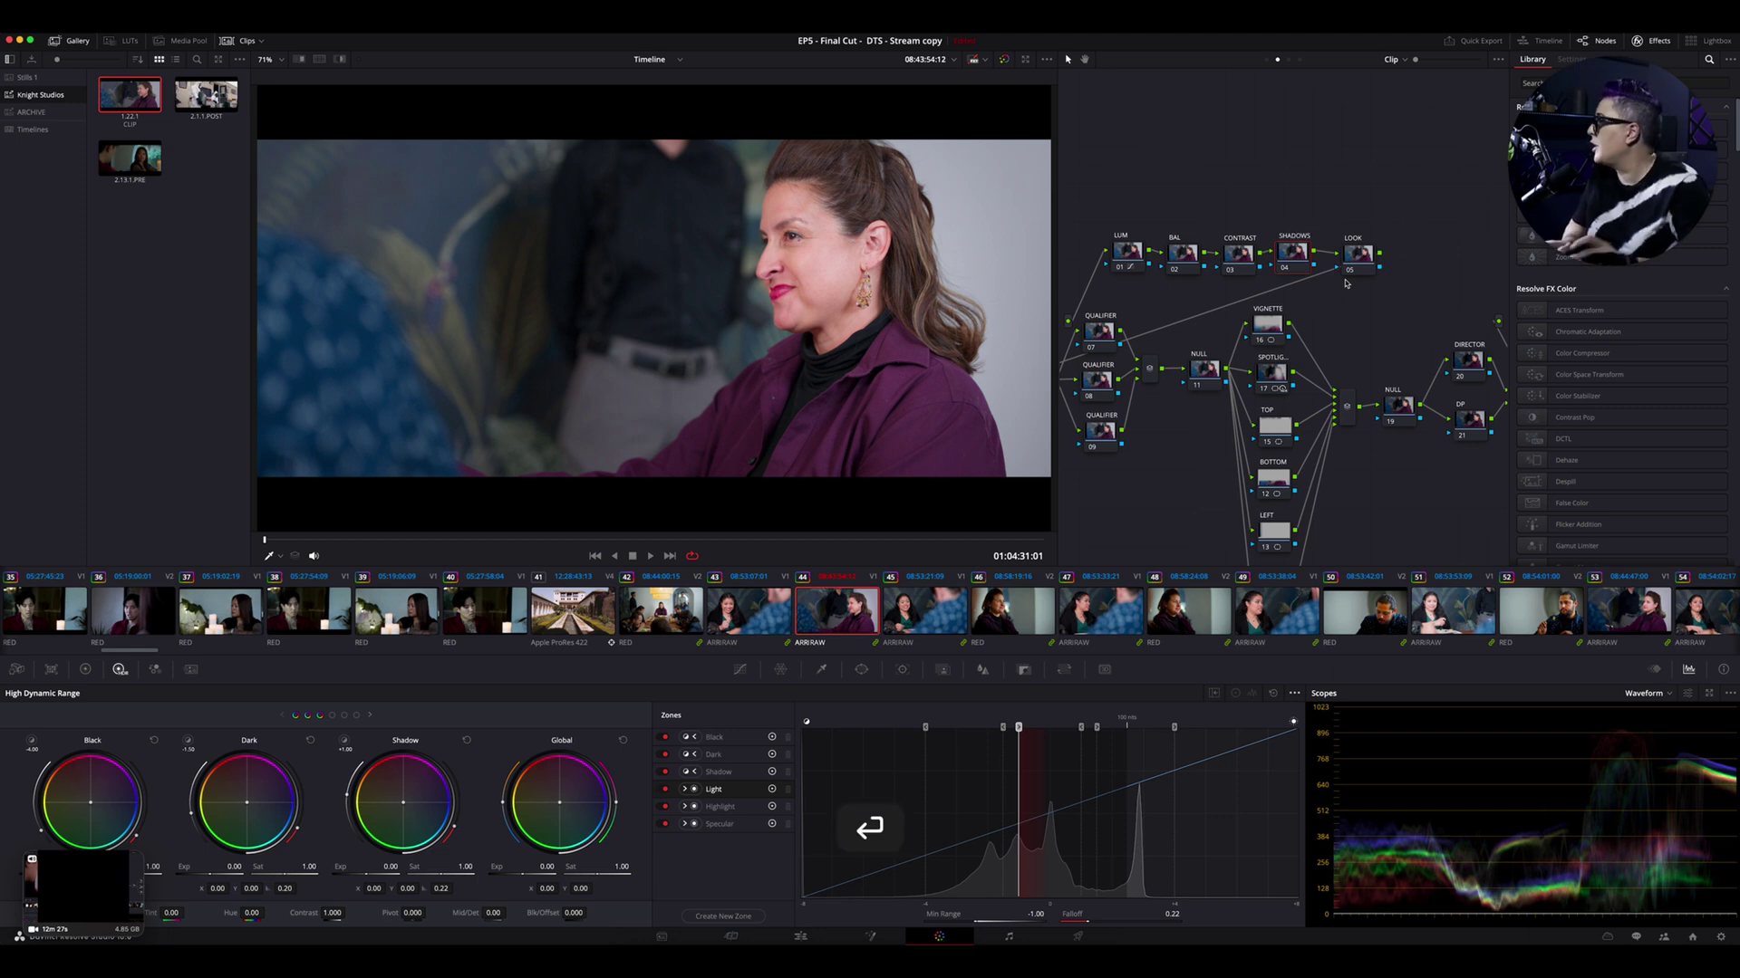
click(1234, 252)
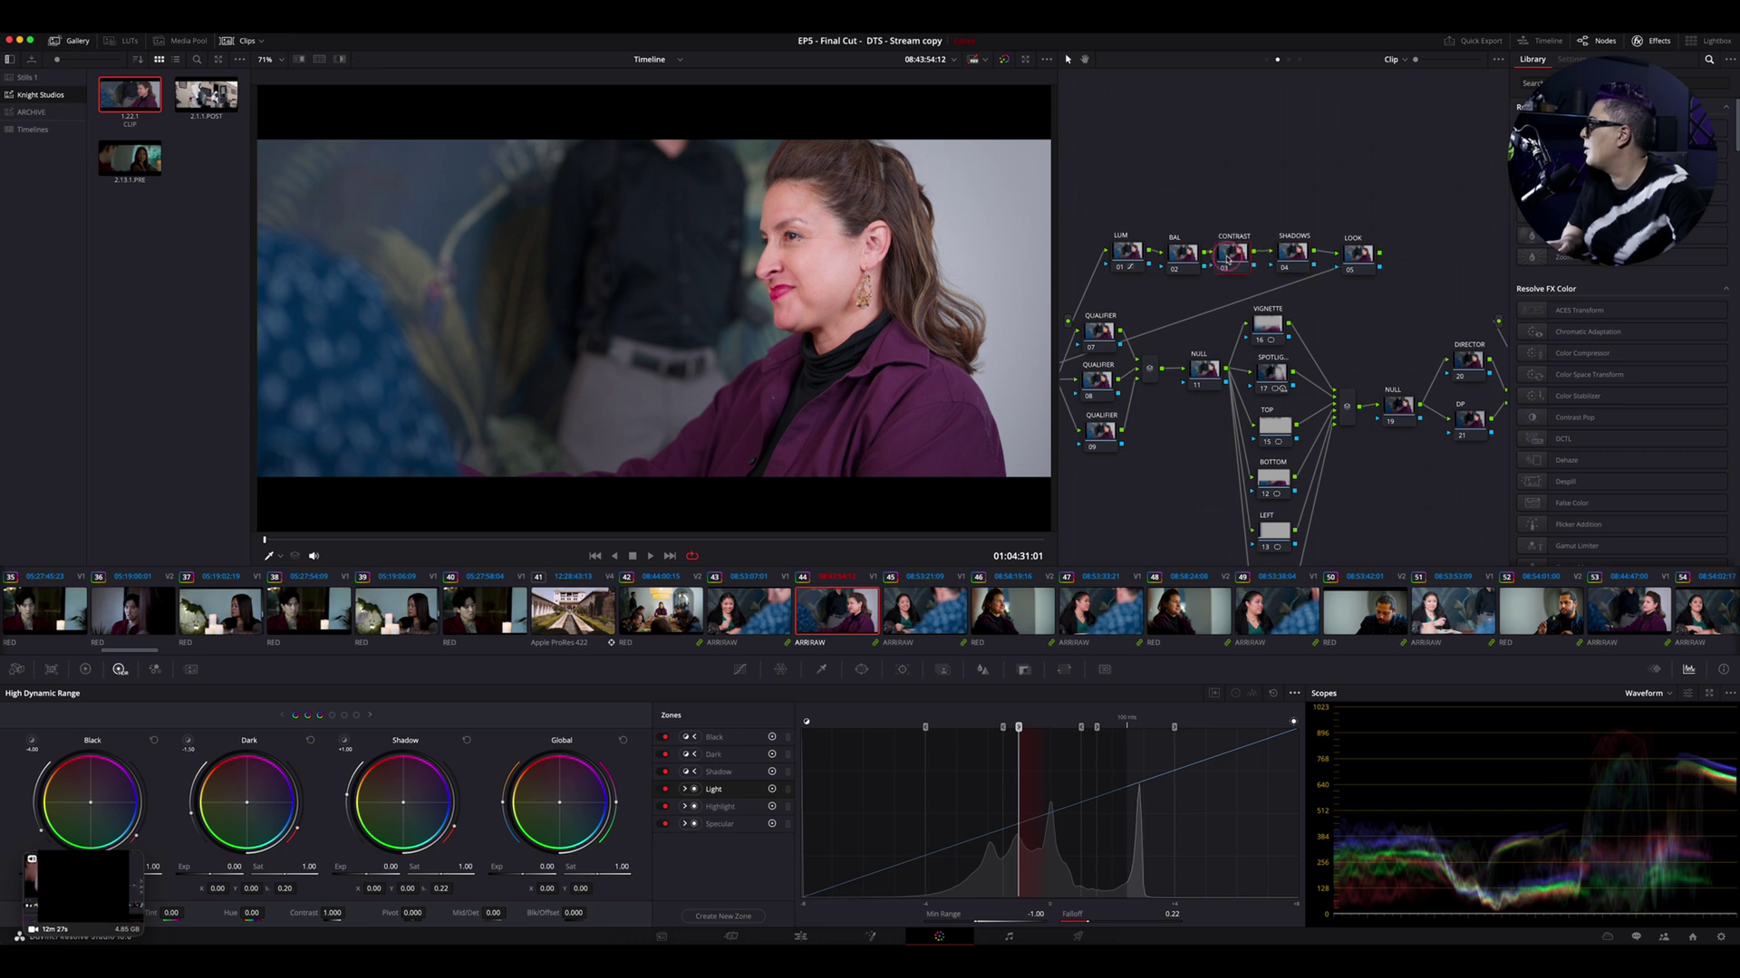
- Add default anchors to CONTRAST's custom curve, lifting the black point and lowering the white point
click(740, 670)
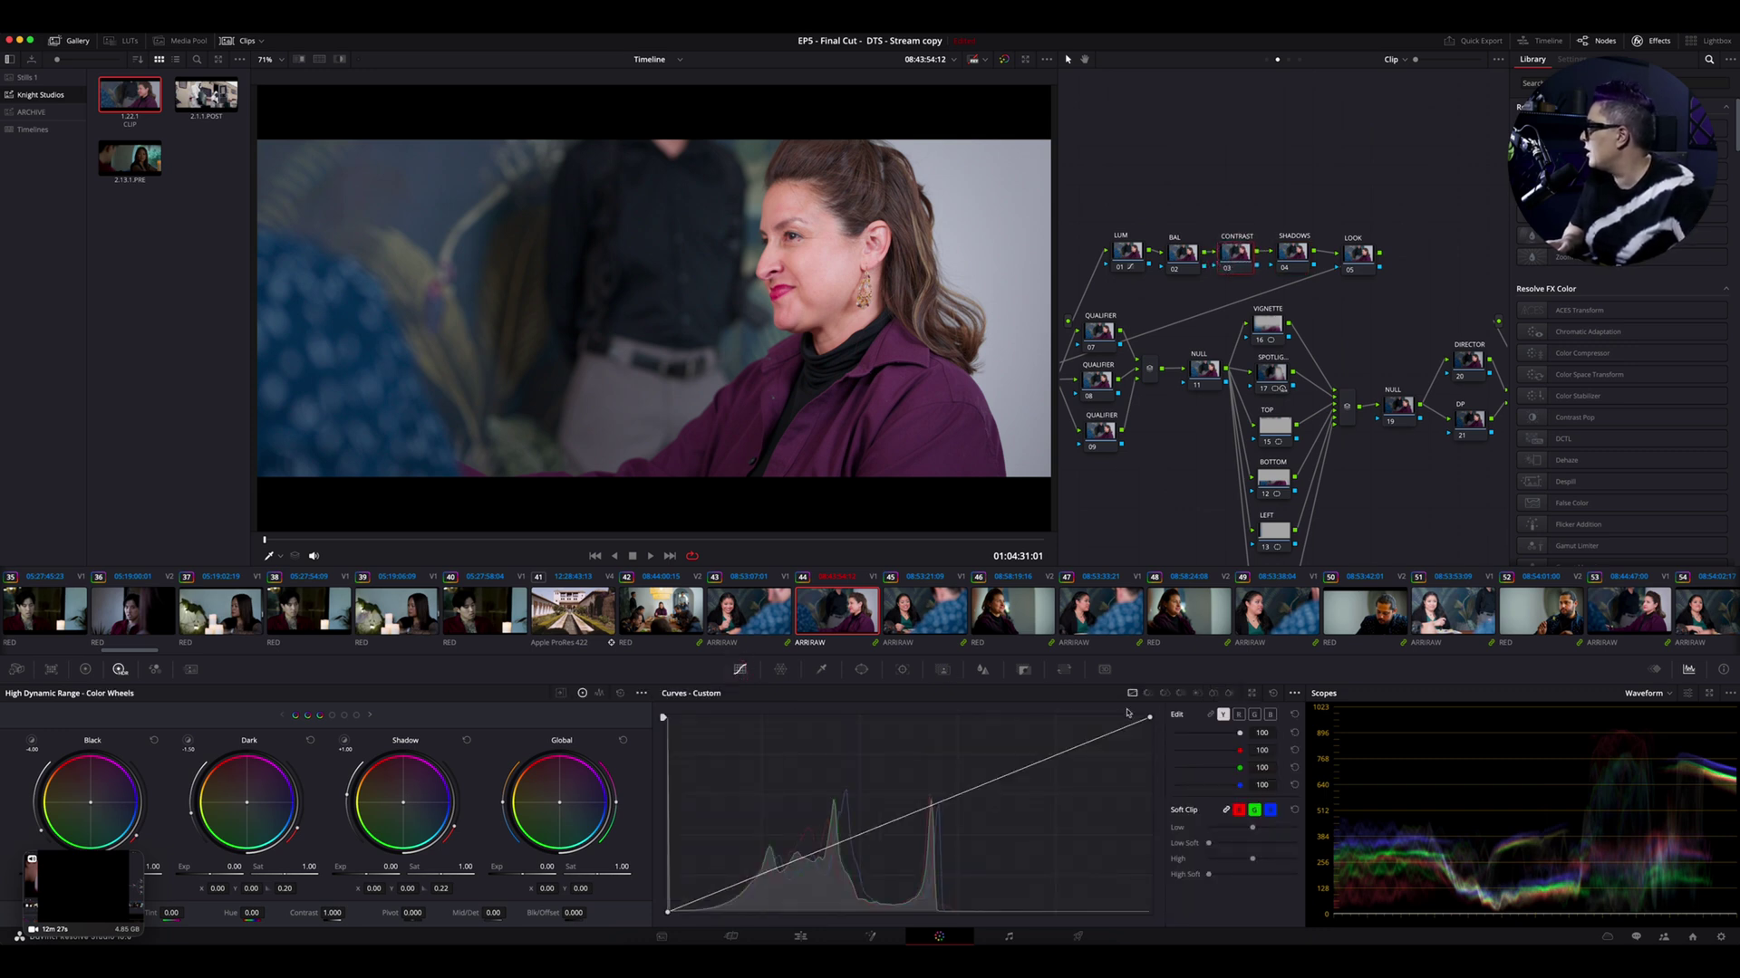
click(1294, 694)
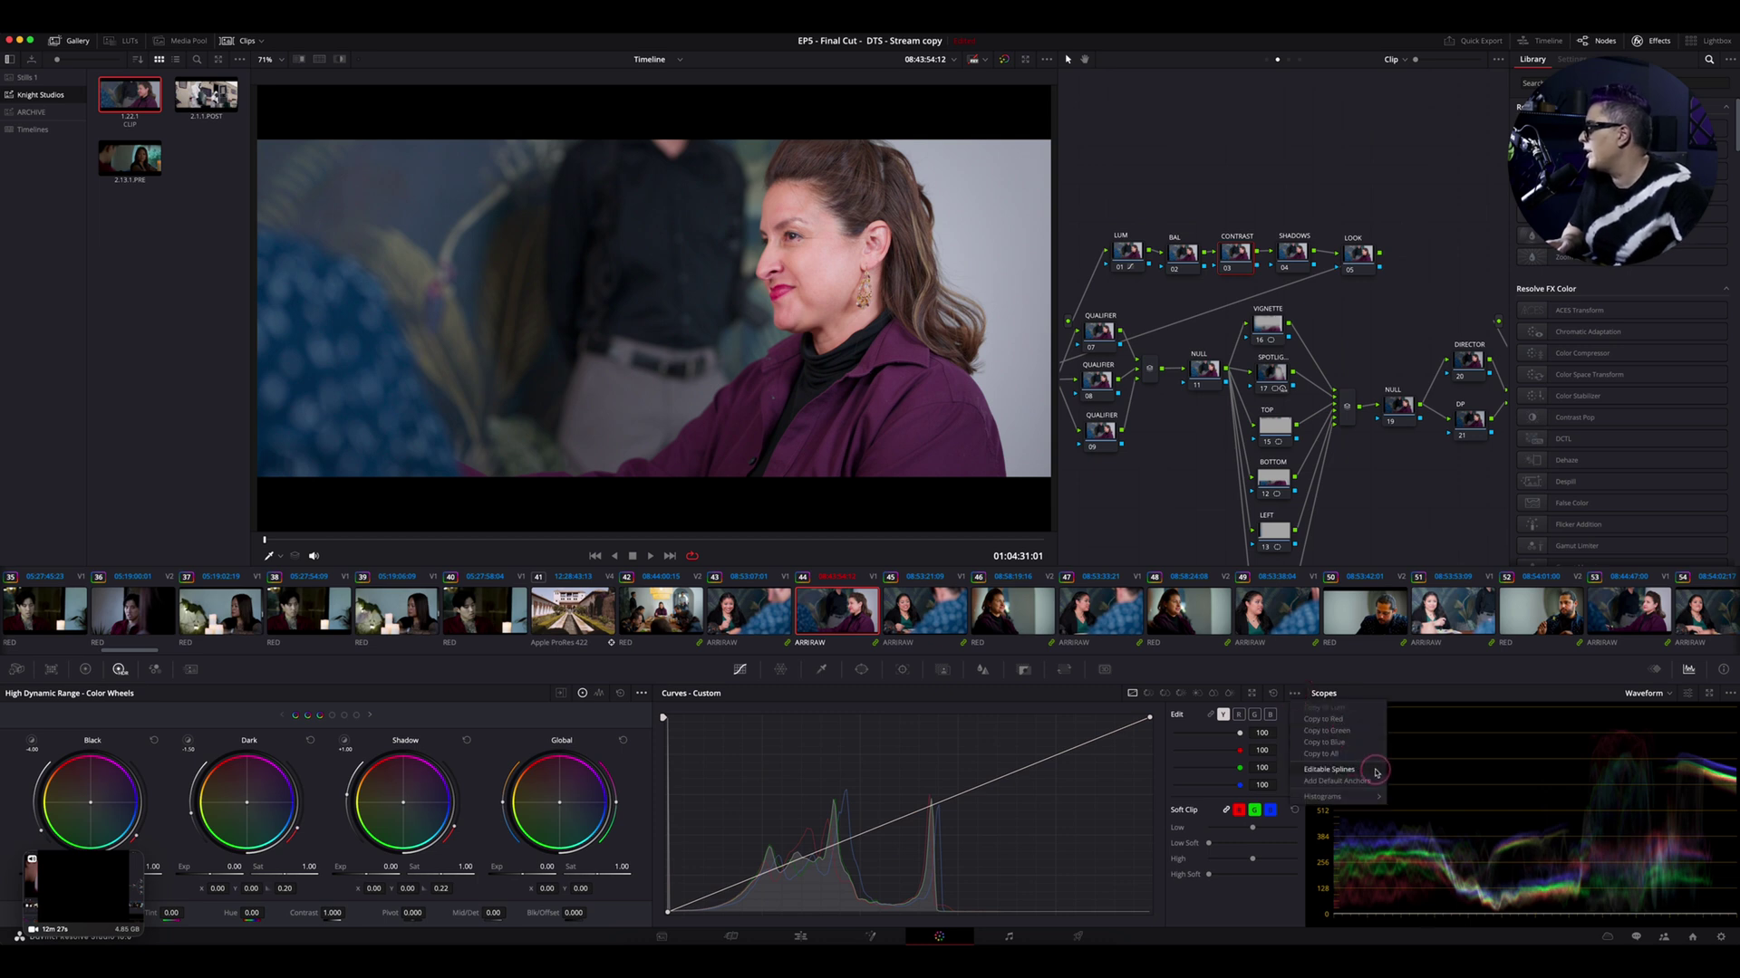
click(1337, 781)
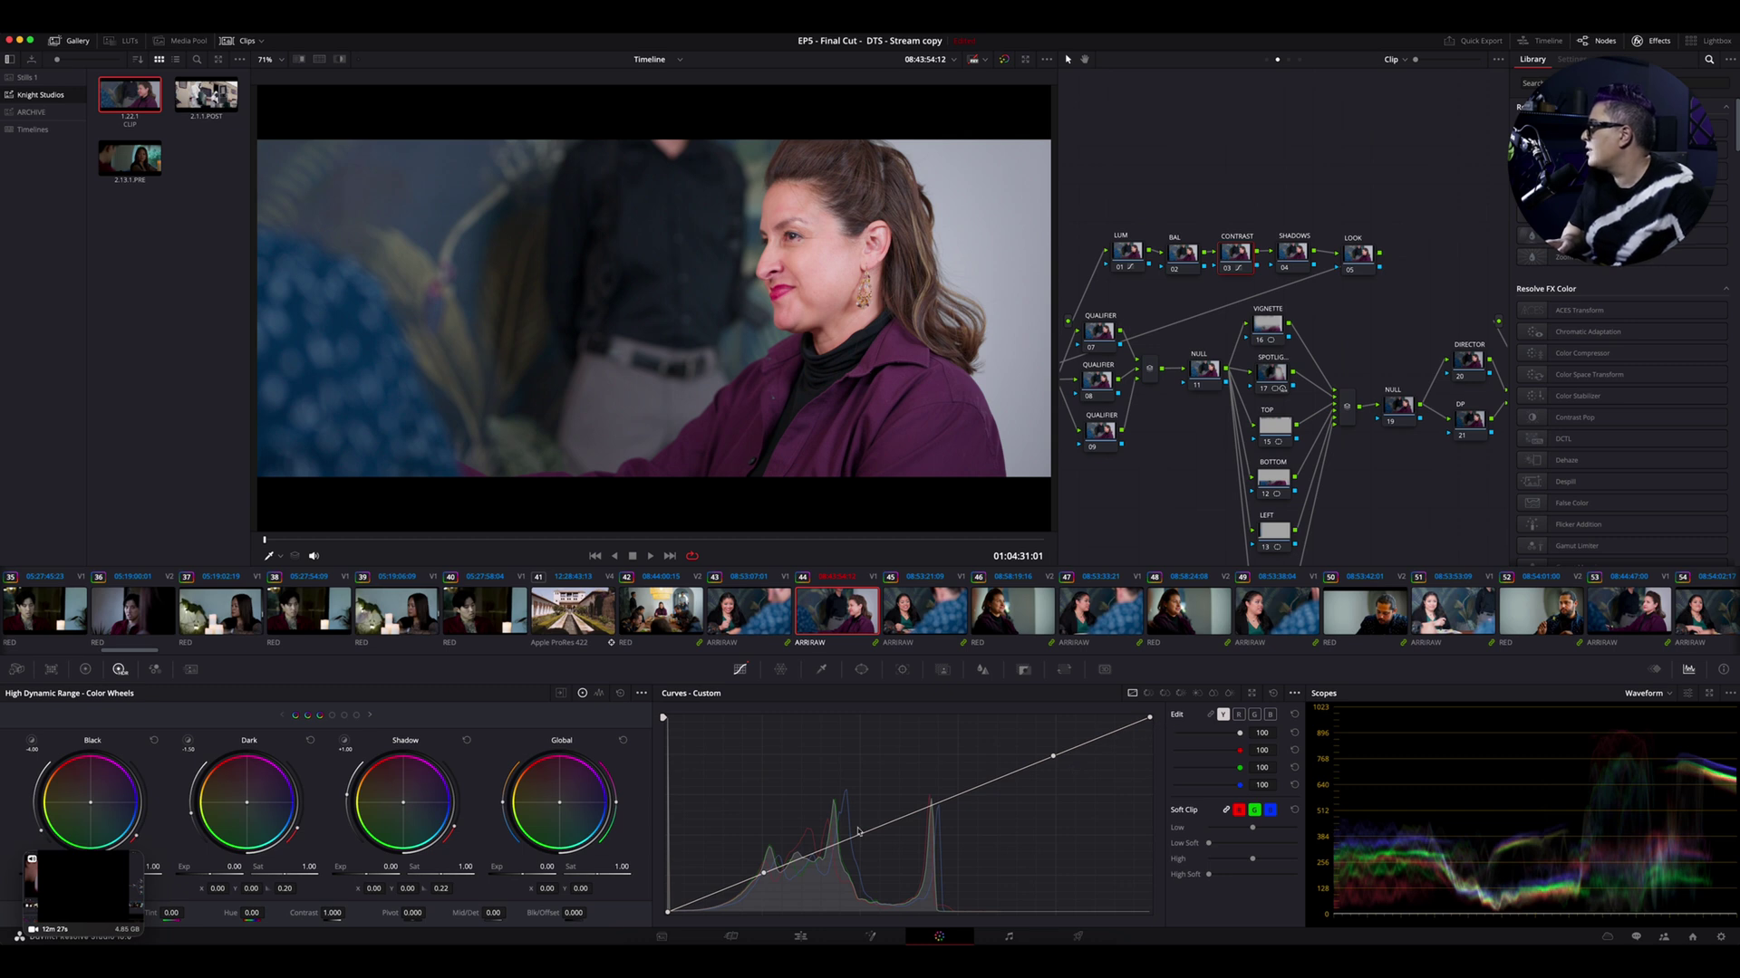
drag(676, 904, 662, 884)
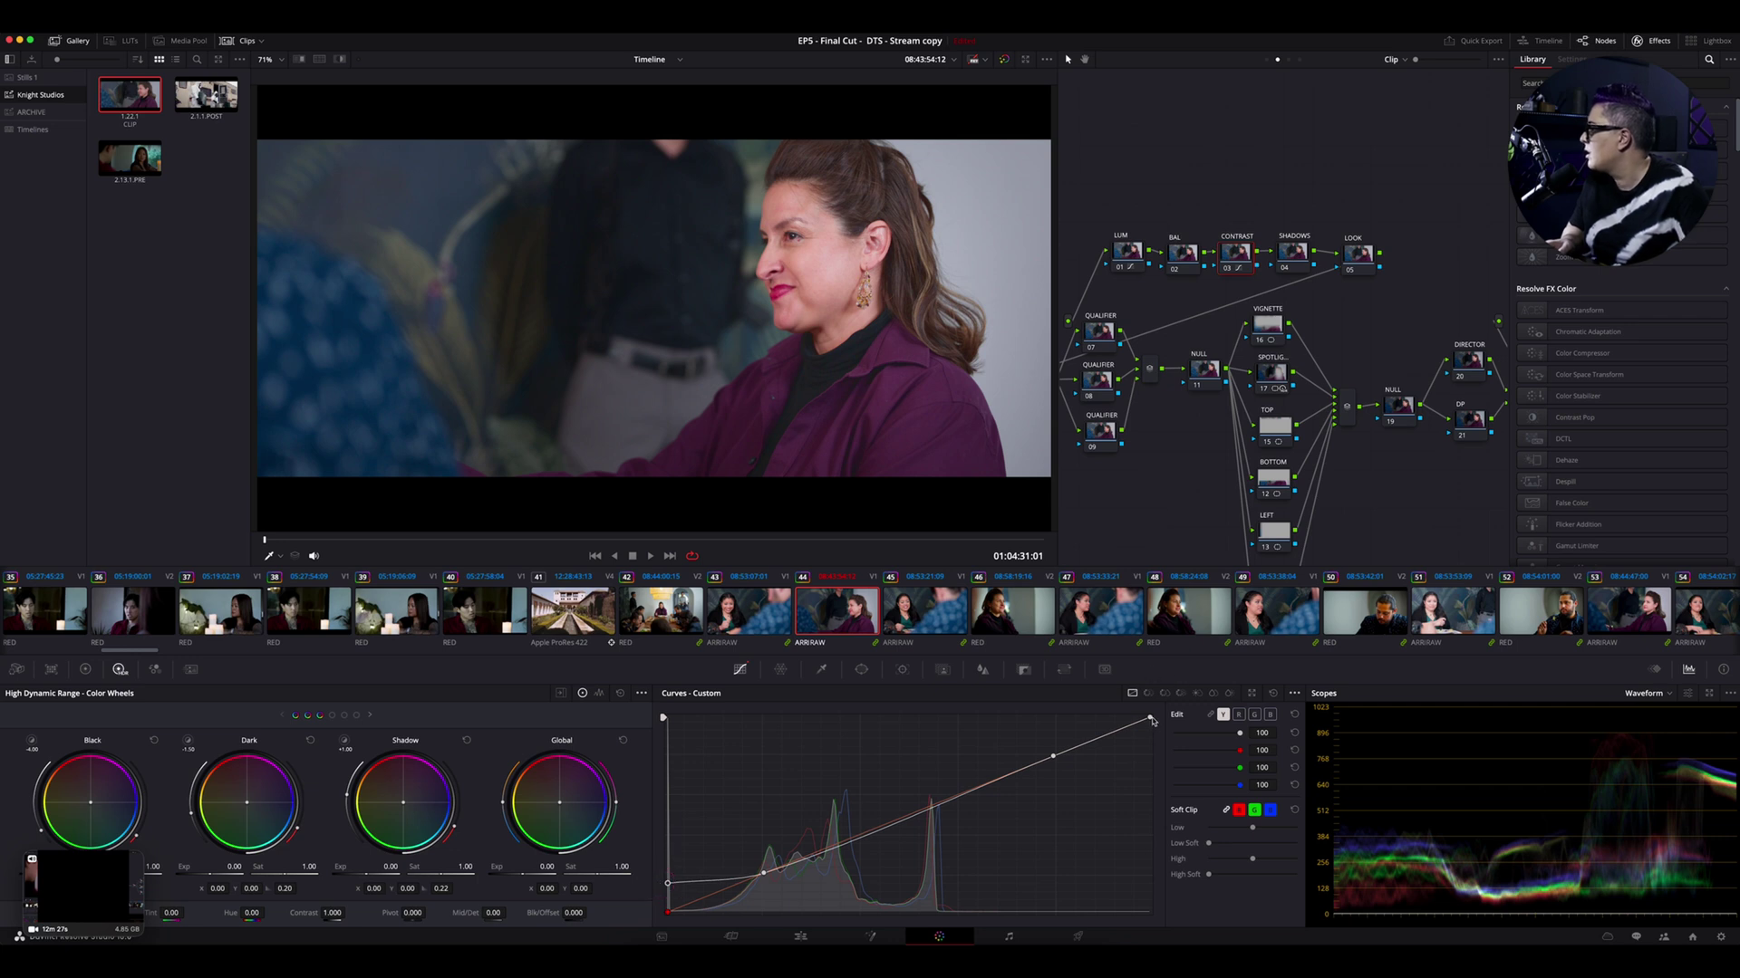
drag(1151, 720, 1149, 760)
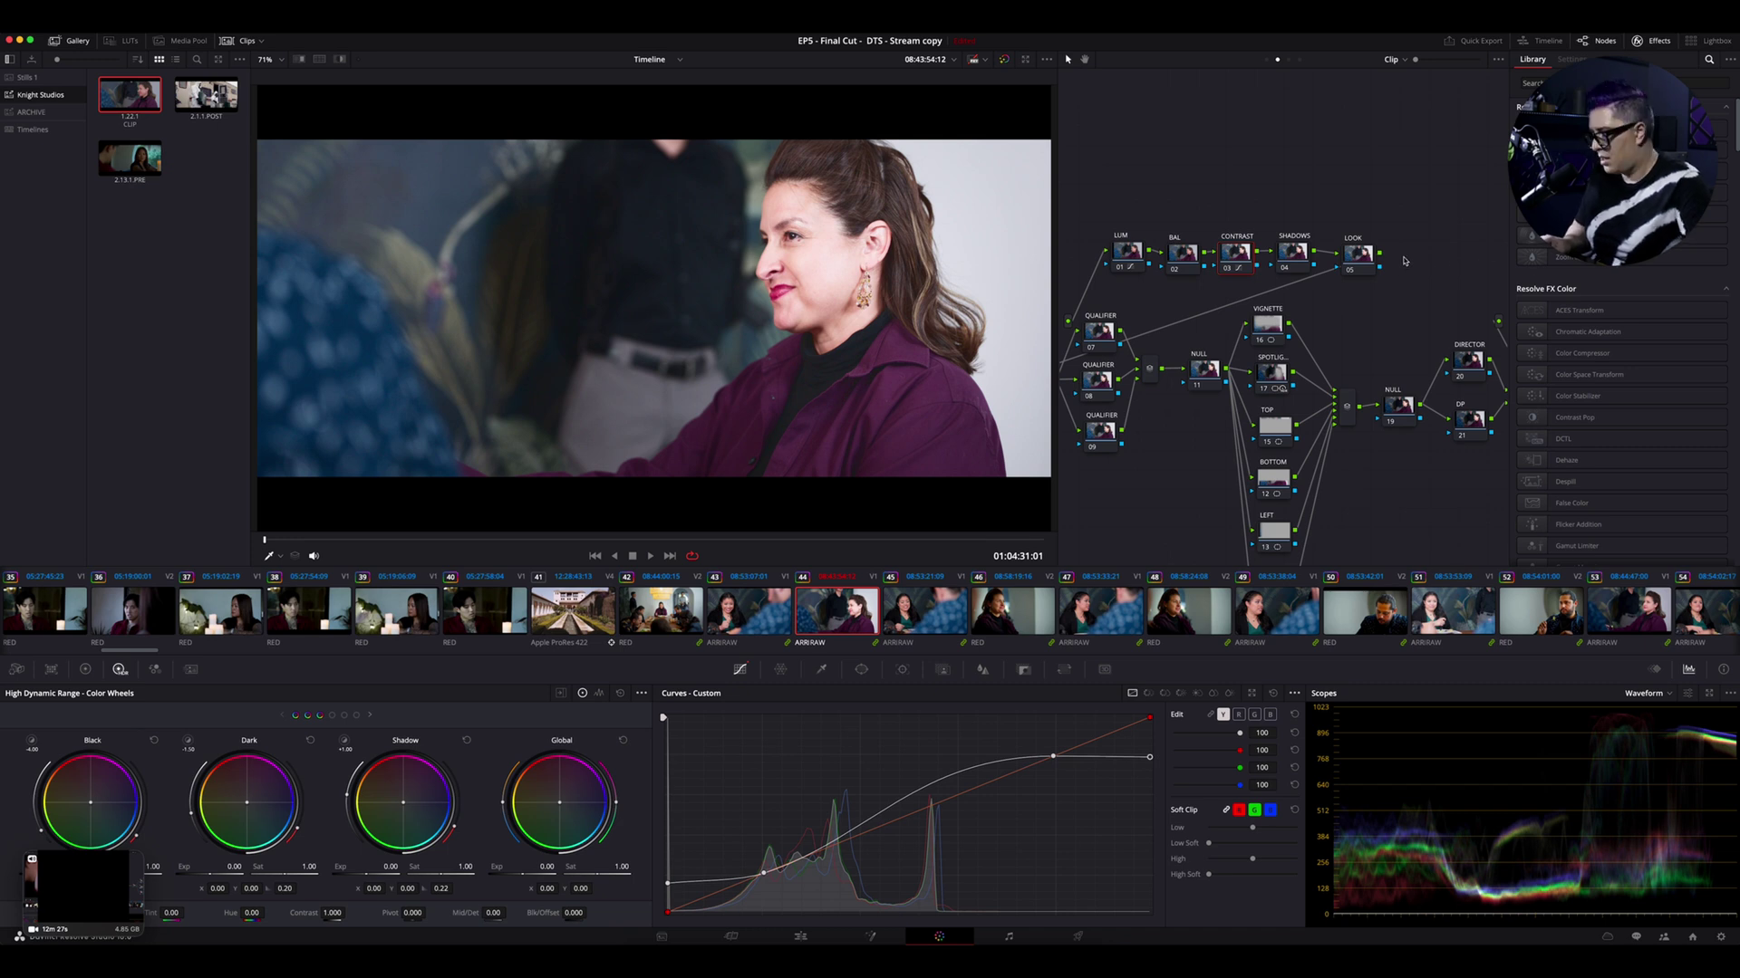
key(super+d)
key(super+d)
key(super+d)
key(super+d)
key(super+d)
key(super+d)
key(super+d)
key(super+d)
key(super+d)
key(super+d)
key(super+d)
key(super+d)
key(super+d)
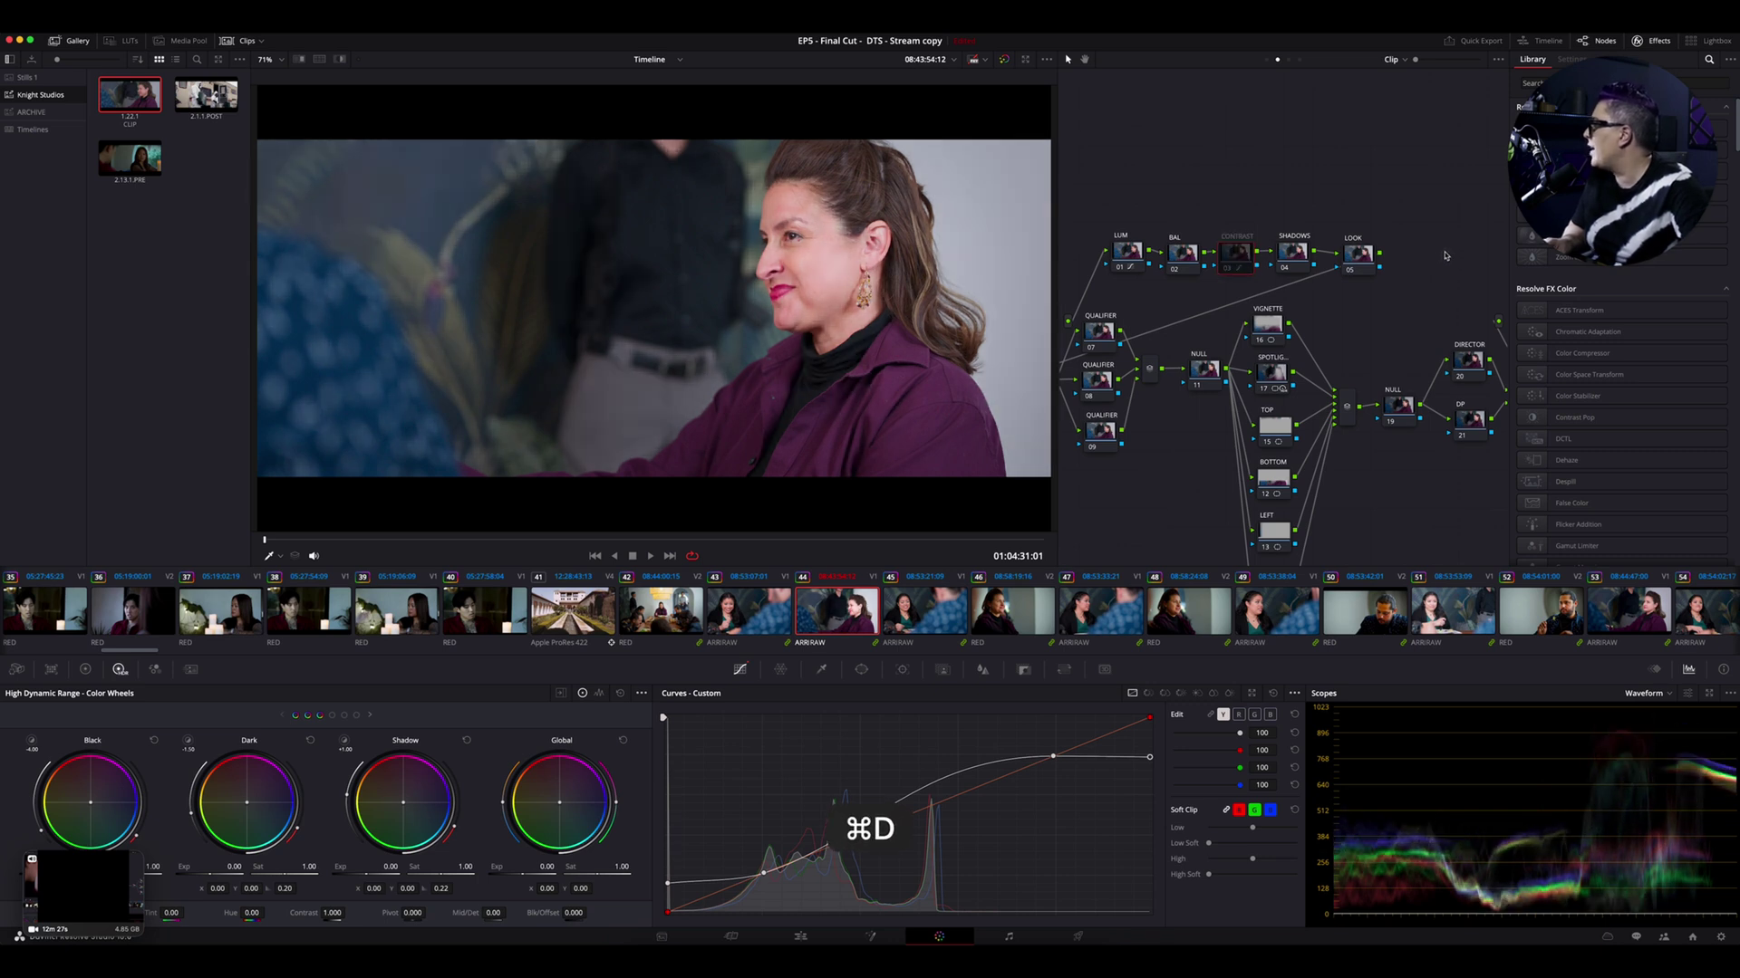
key(super+d)
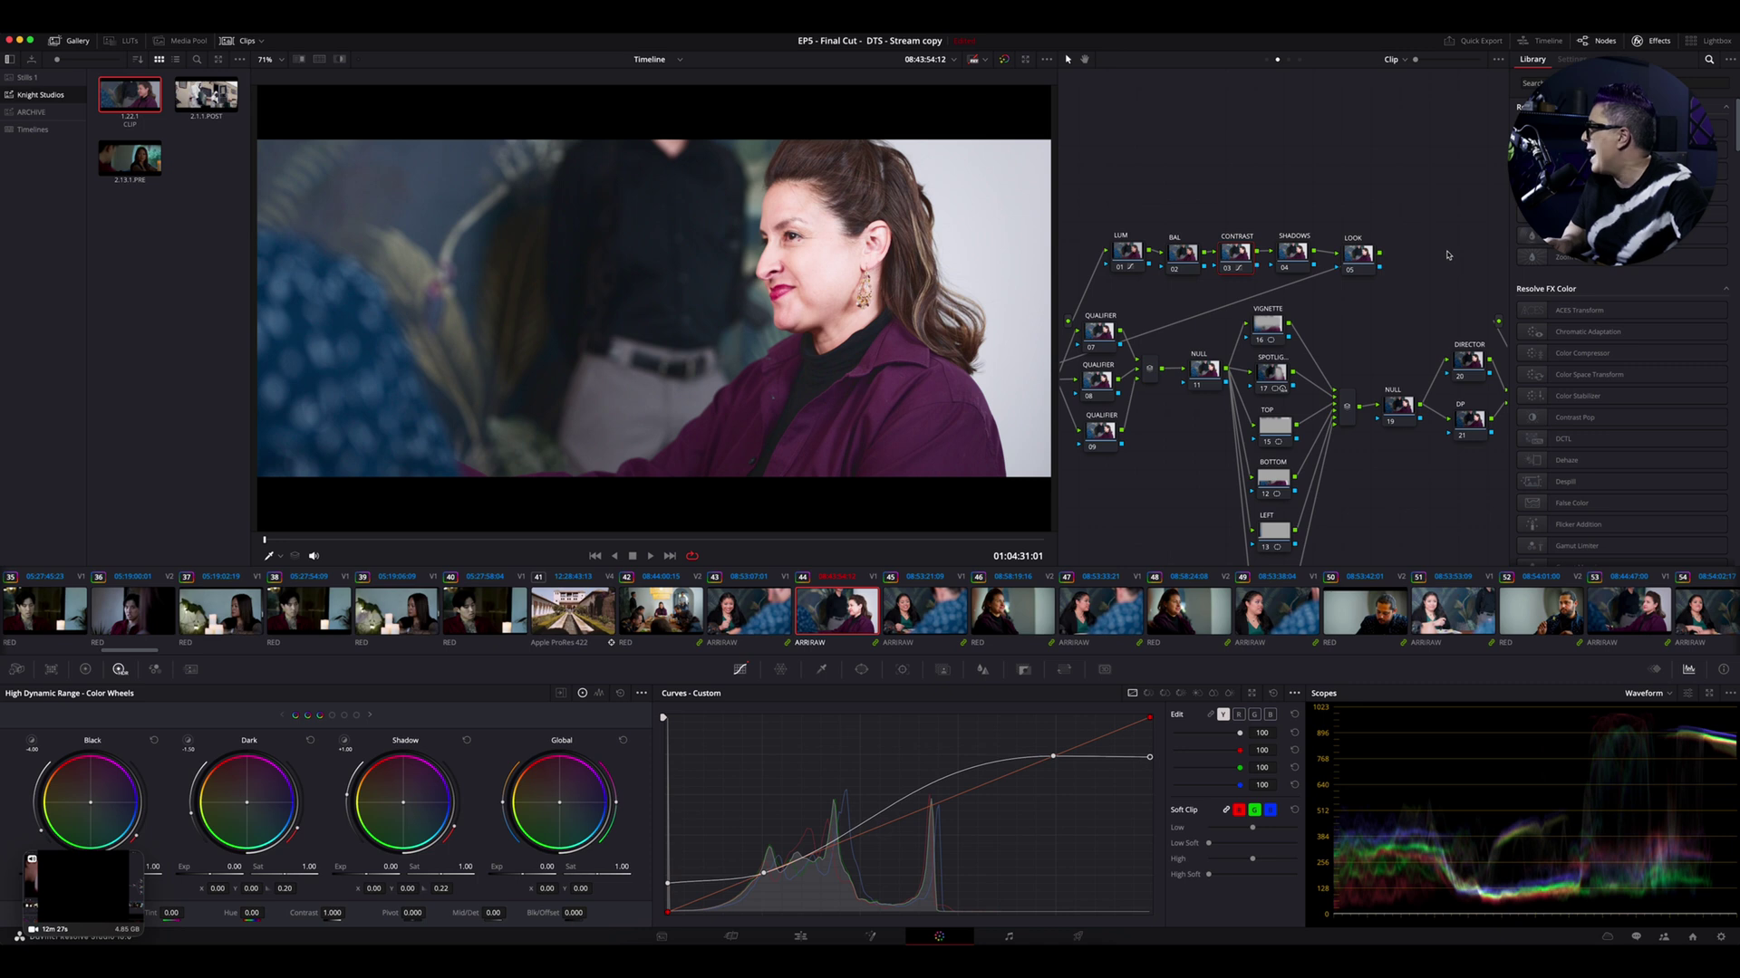
key(super+d)
key(super+d)
key(super+d)
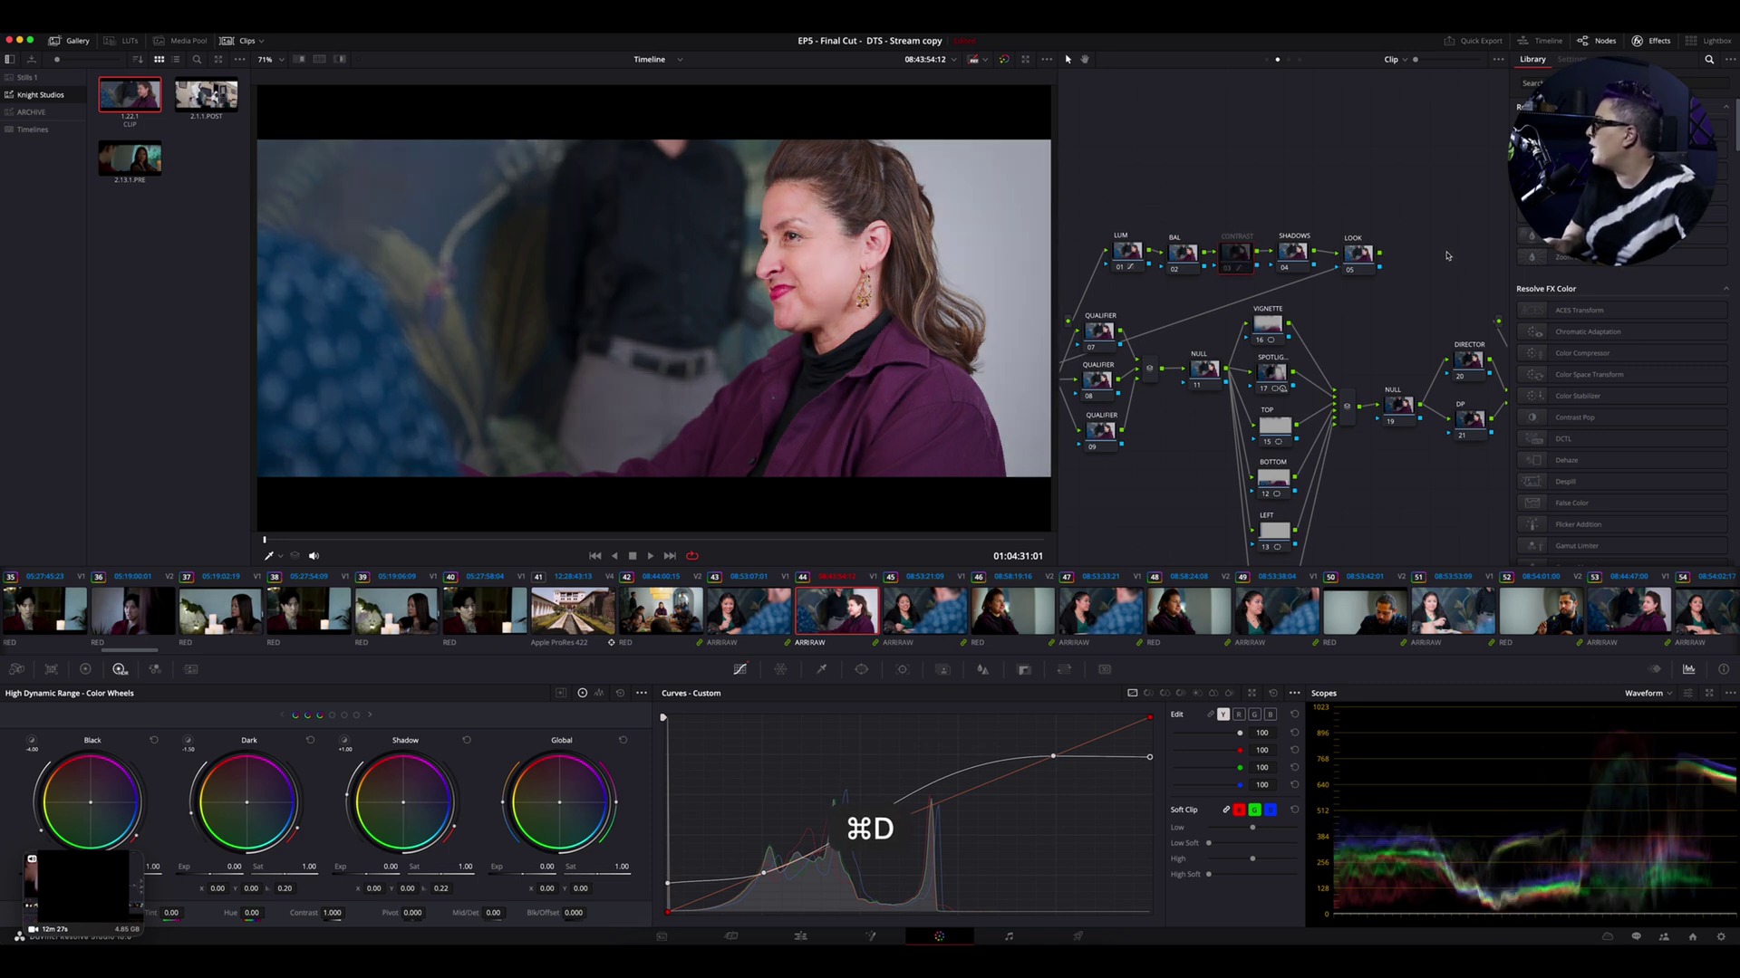
key(super+d)
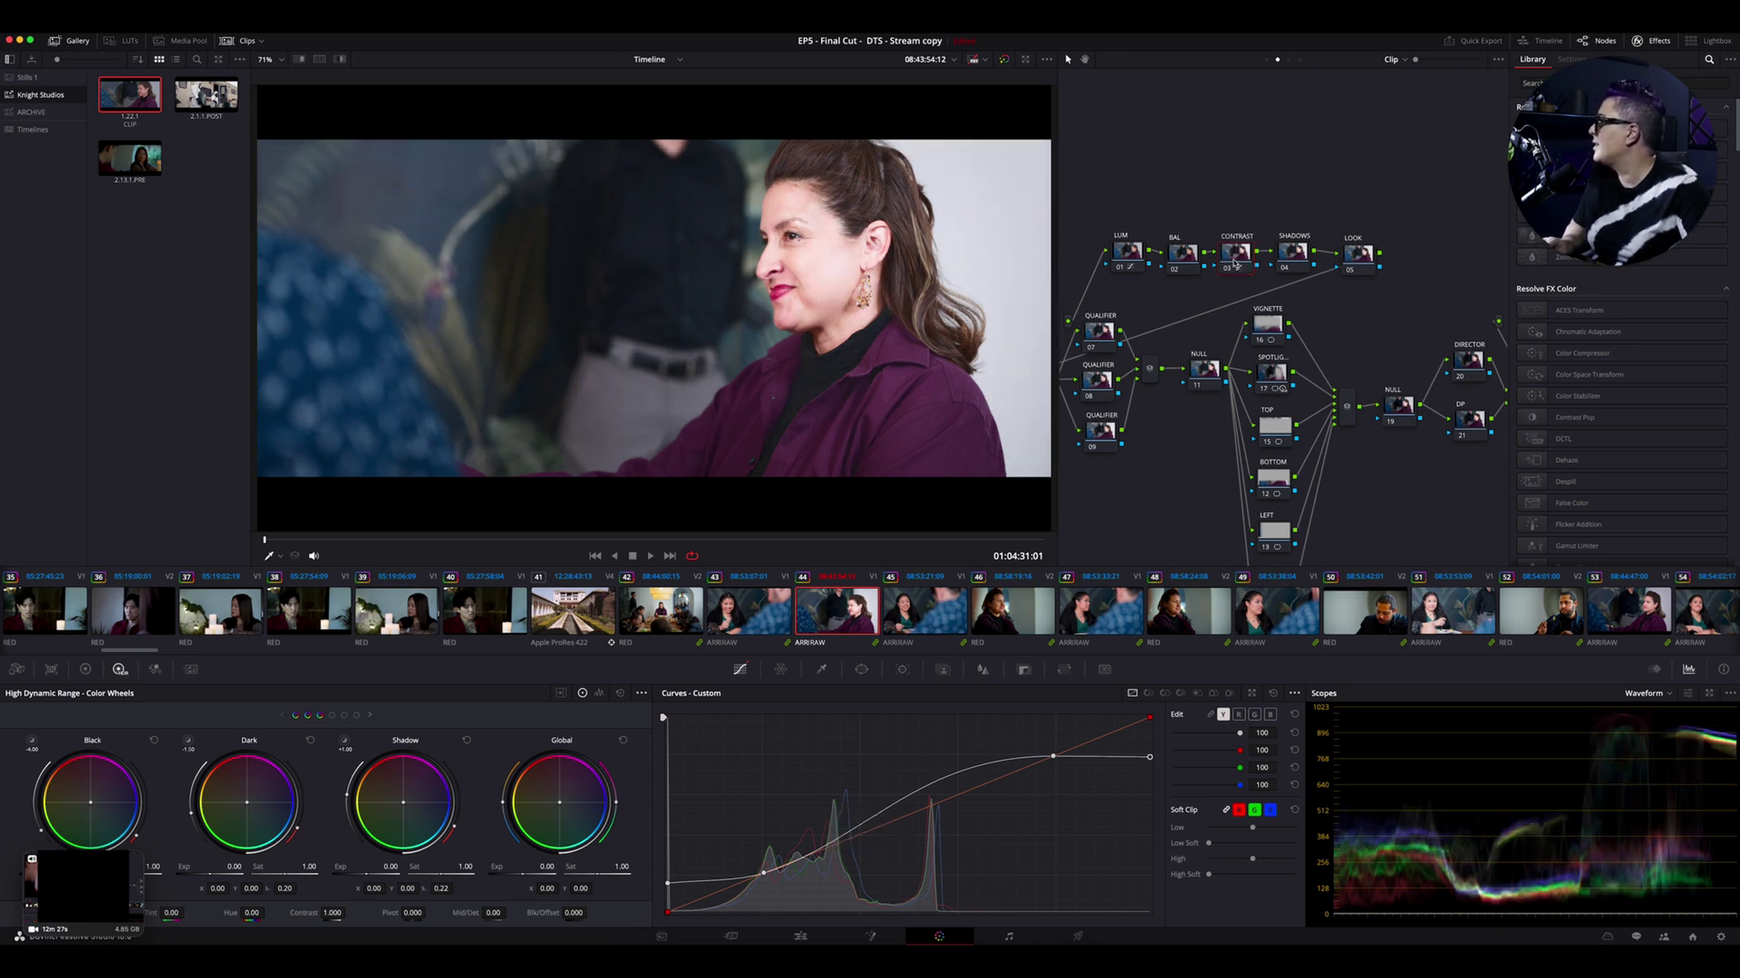
- Lower the SHADOWS node's HDR Shadow exposure to about -0.73
click(1296, 253)
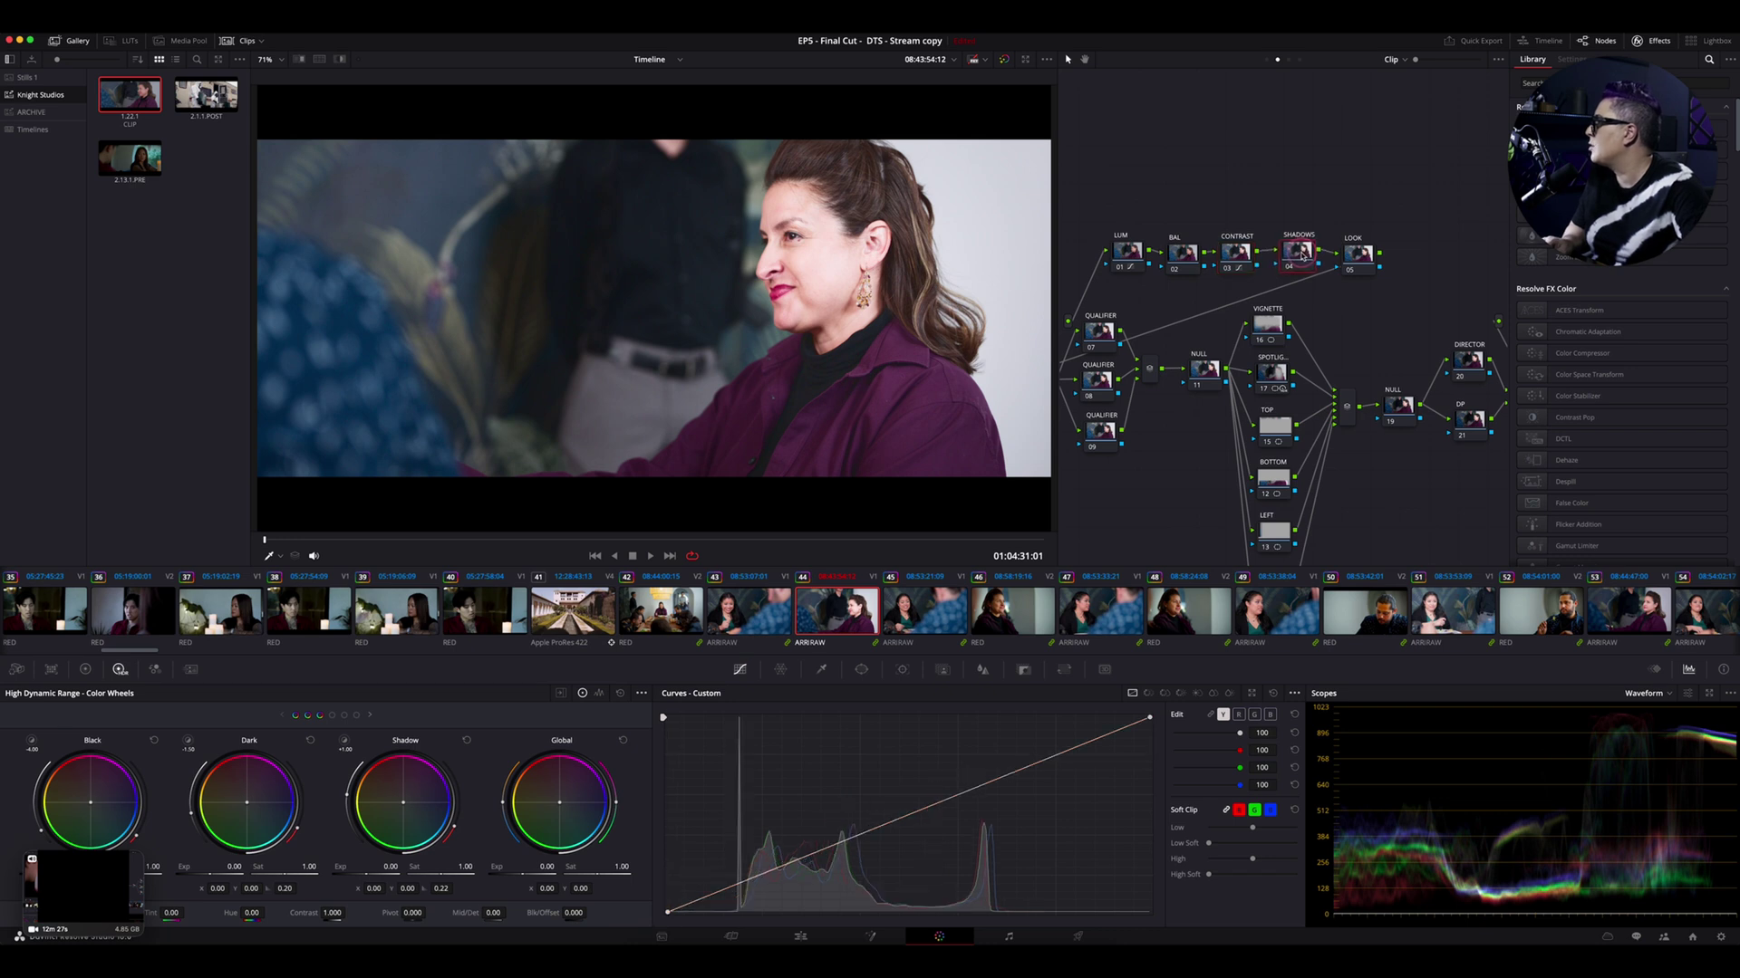
click(86, 670)
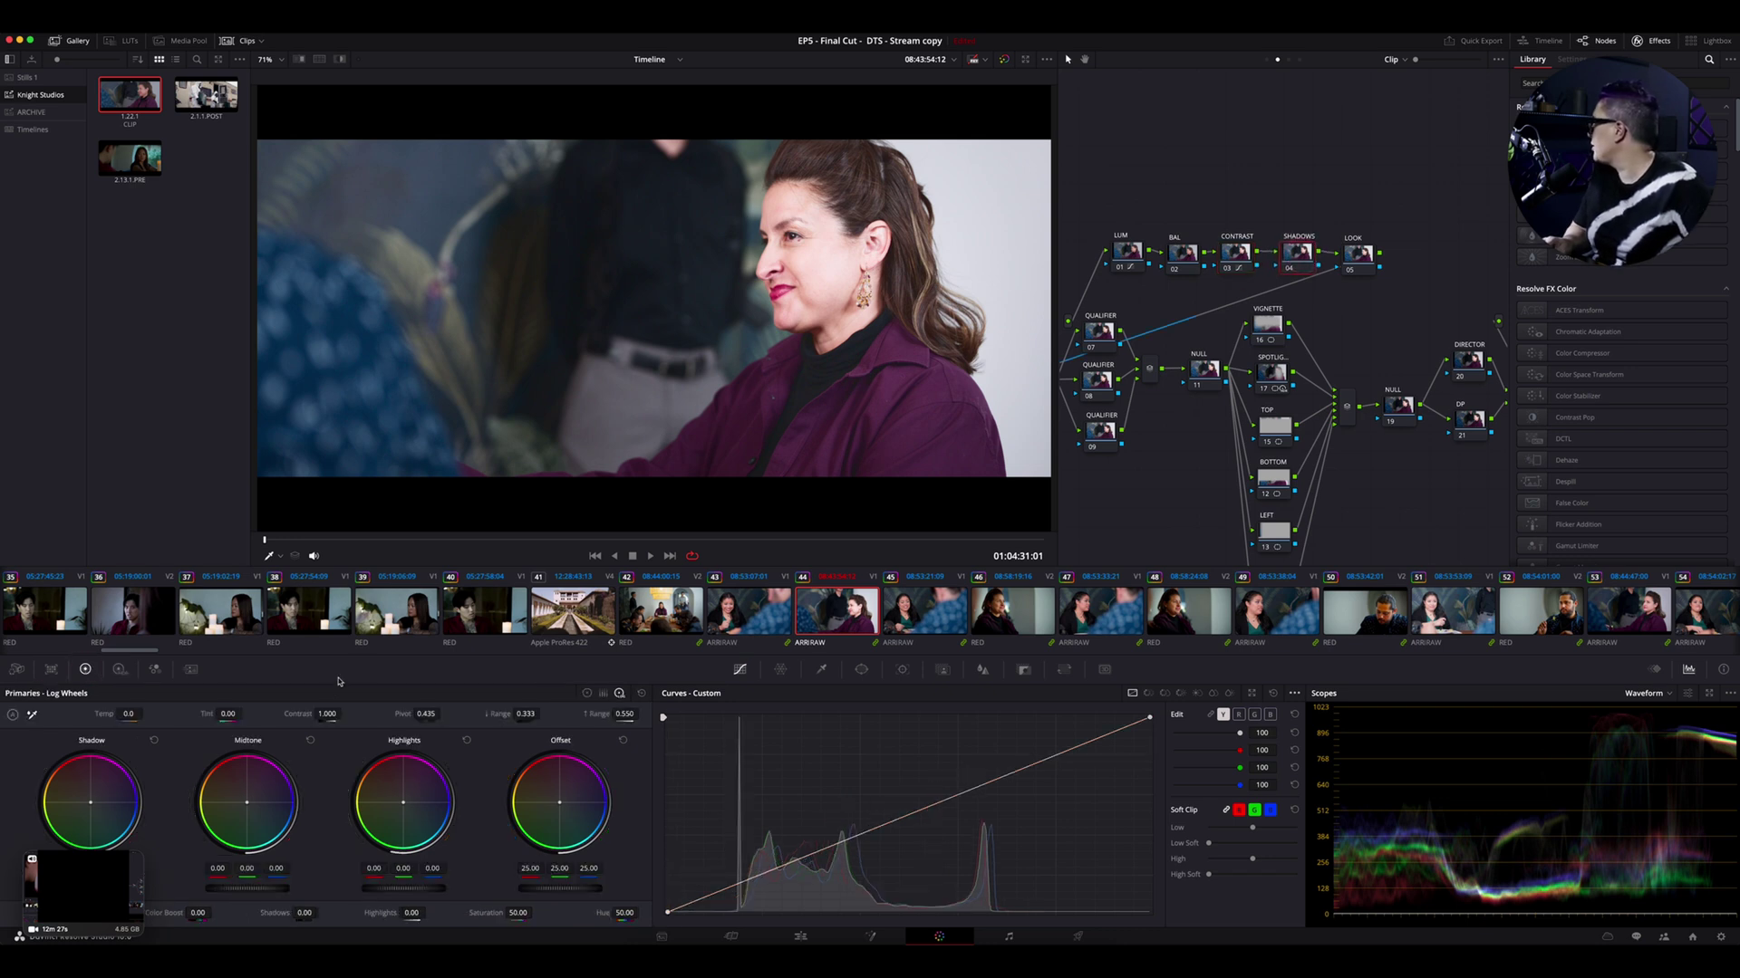
click(119, 670)
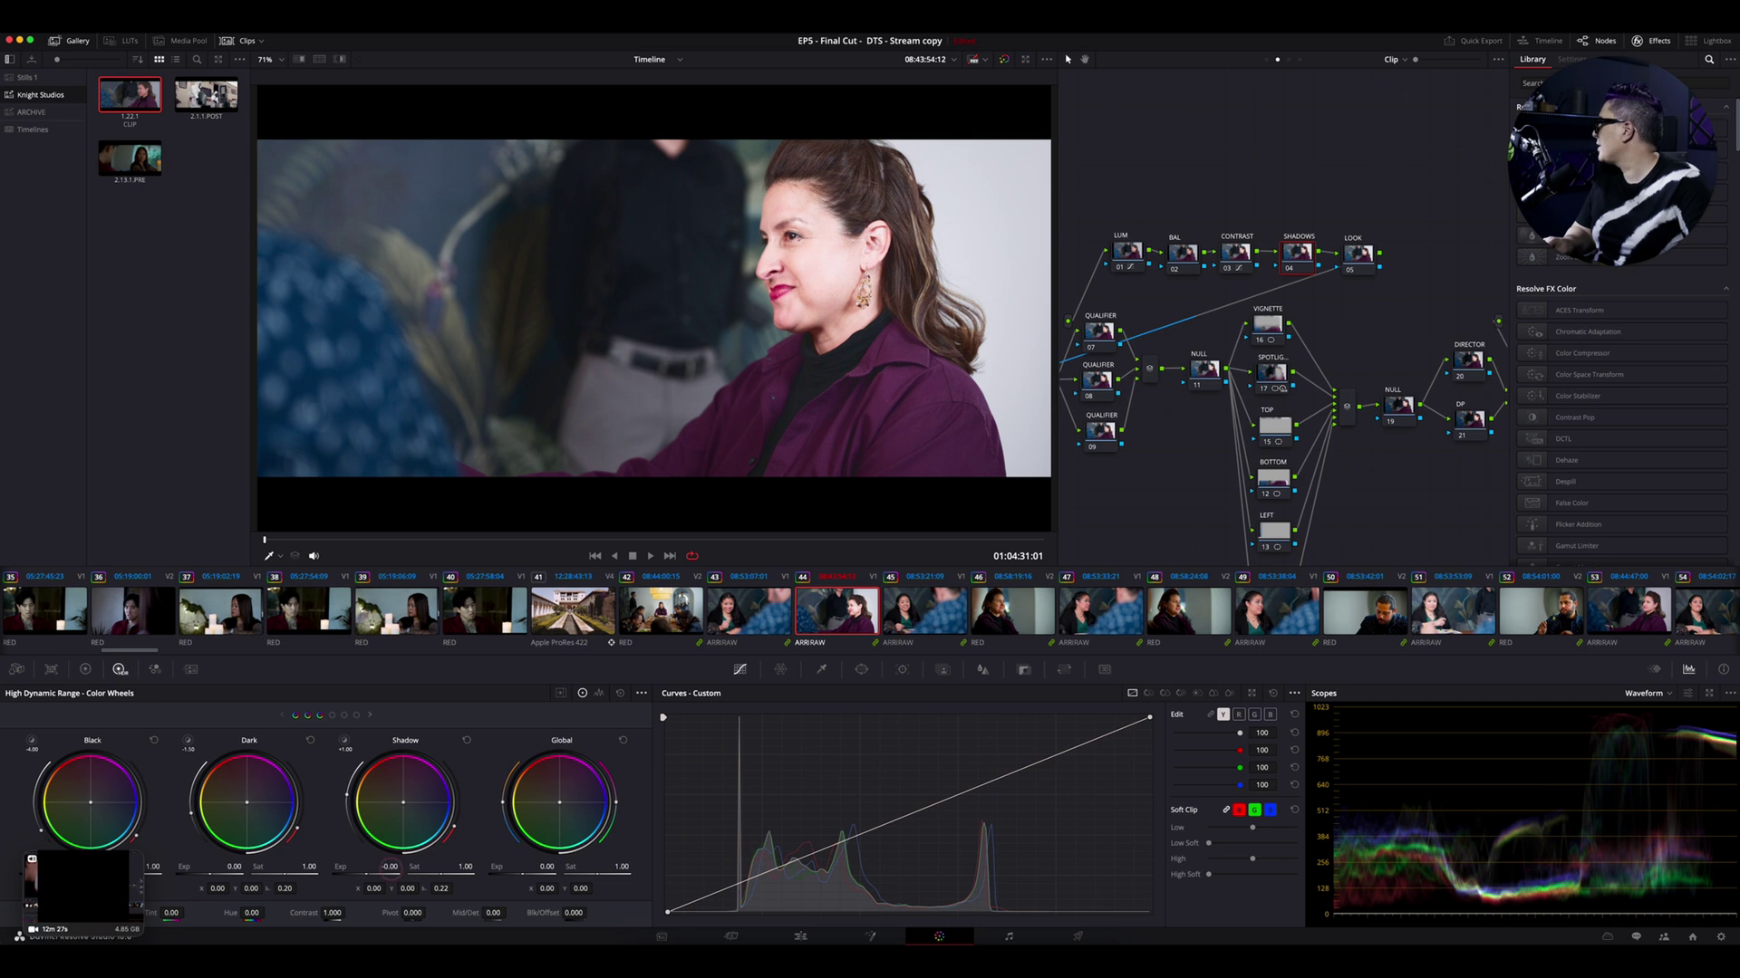
drag(389, 867, 215, 904)
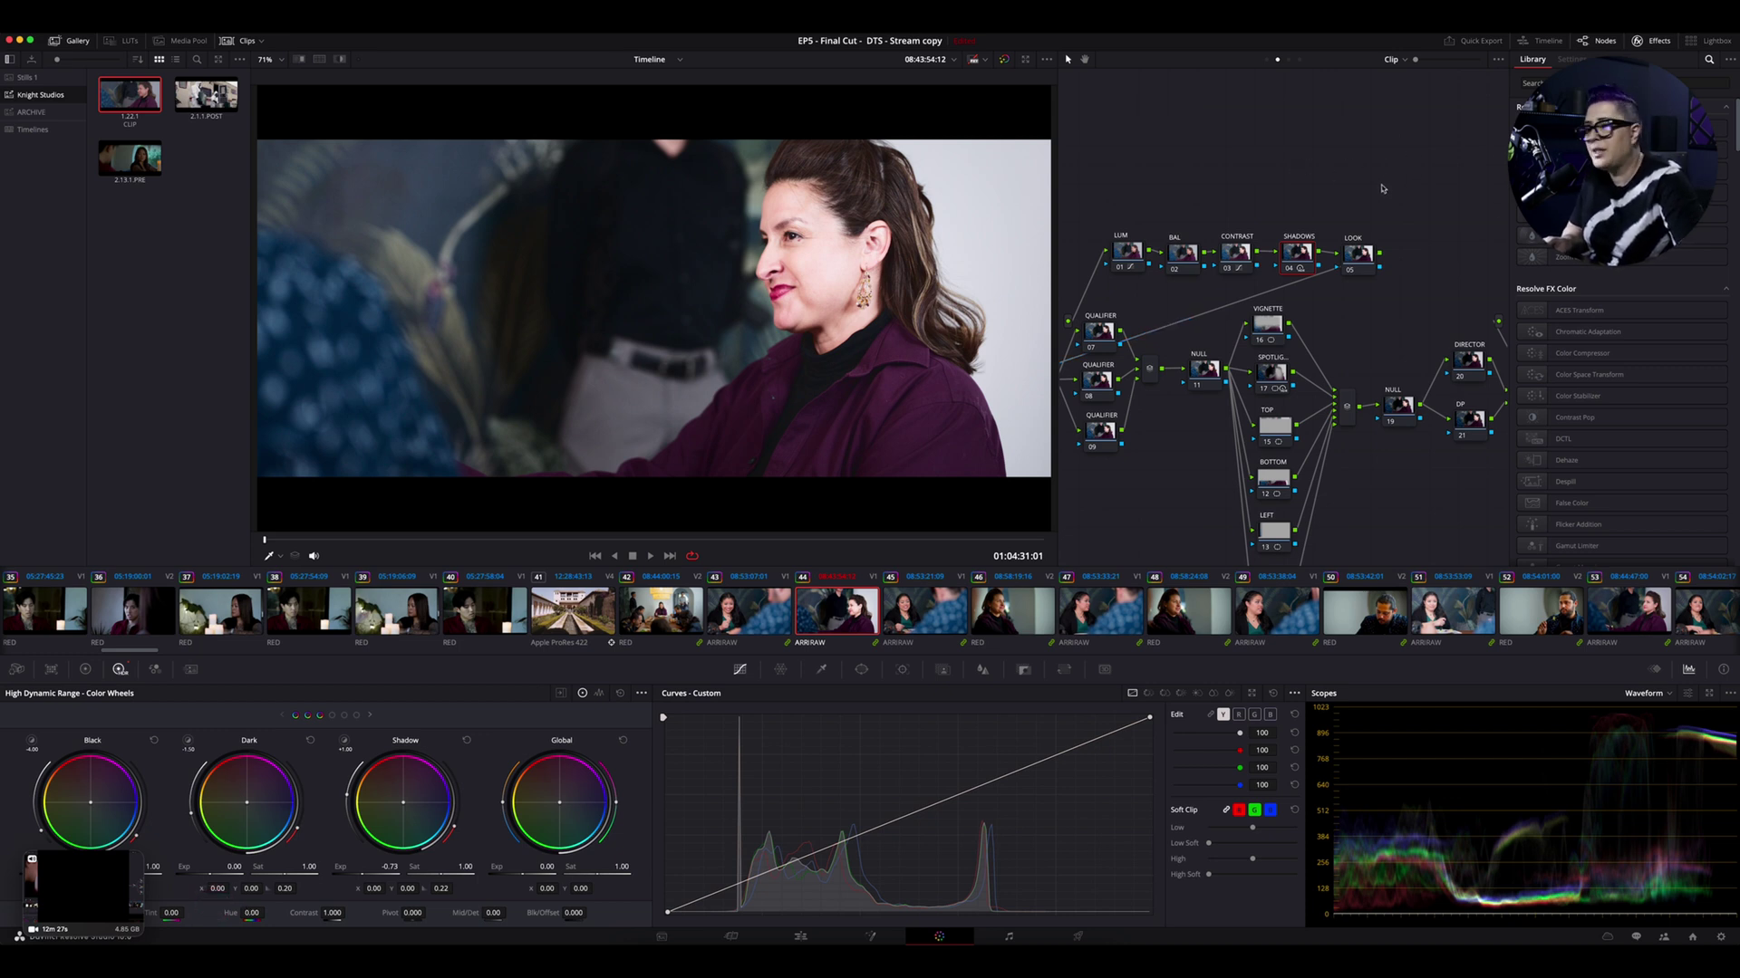
super+click(1235, 253)
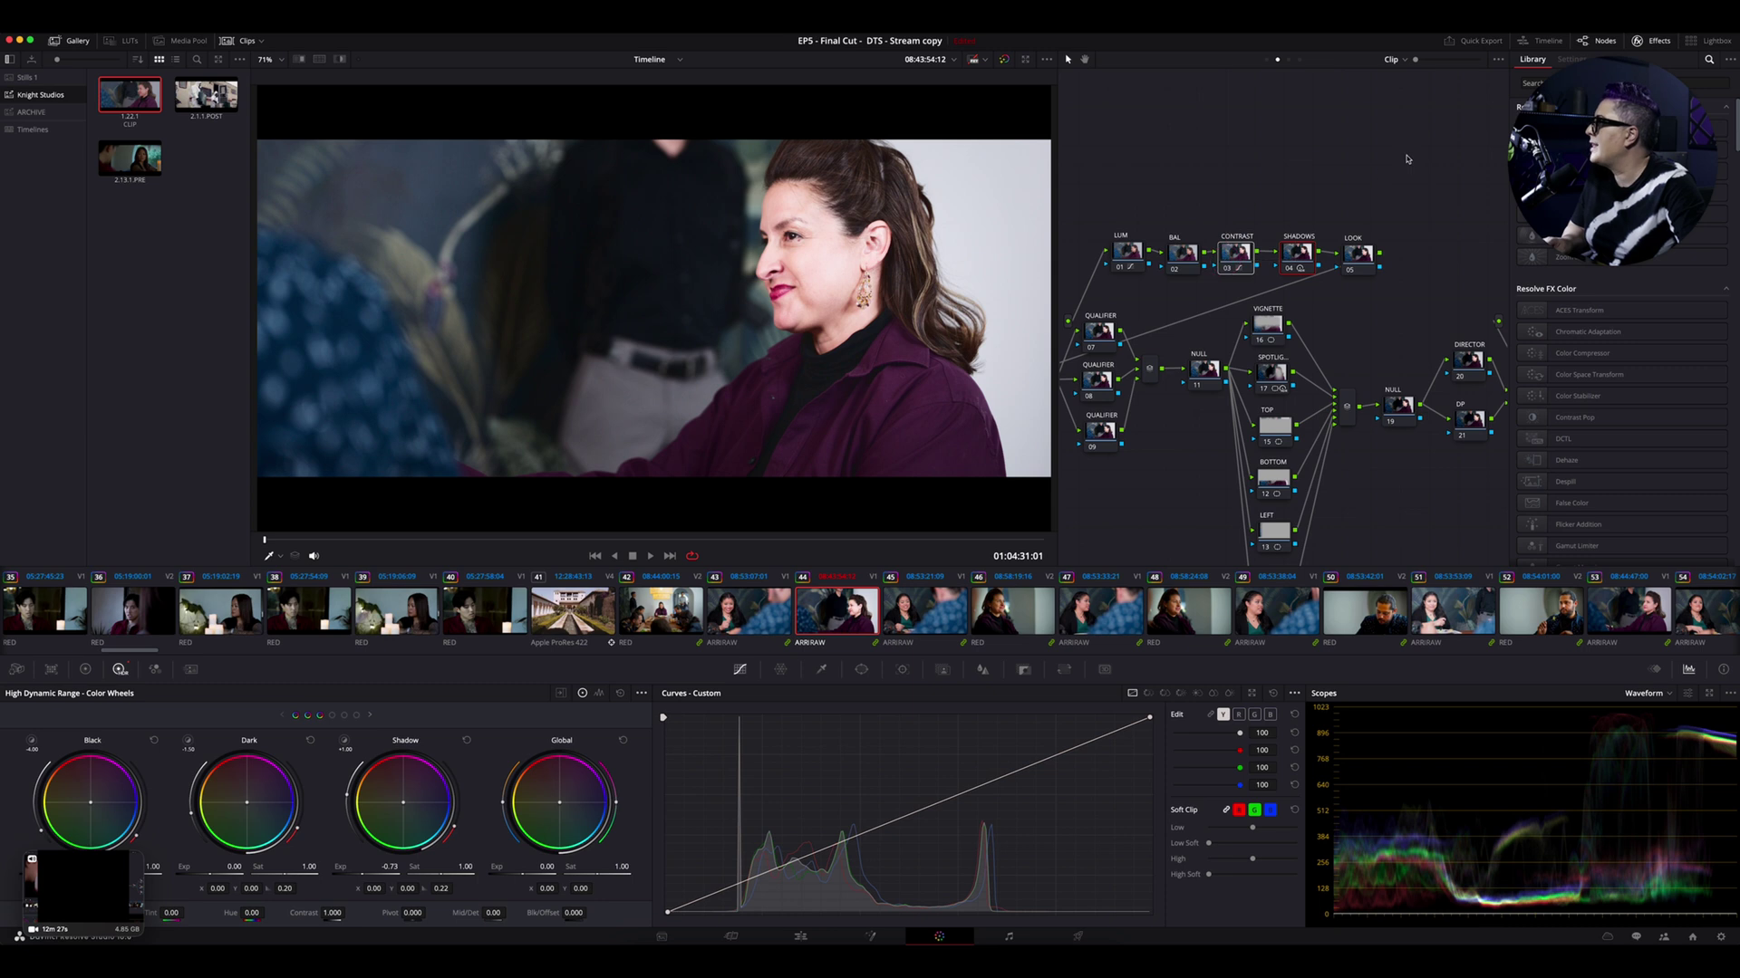
- Compare CONTRAST and SHADOWS off and on, then nudge the curve's white point up slightly
key(super+d)
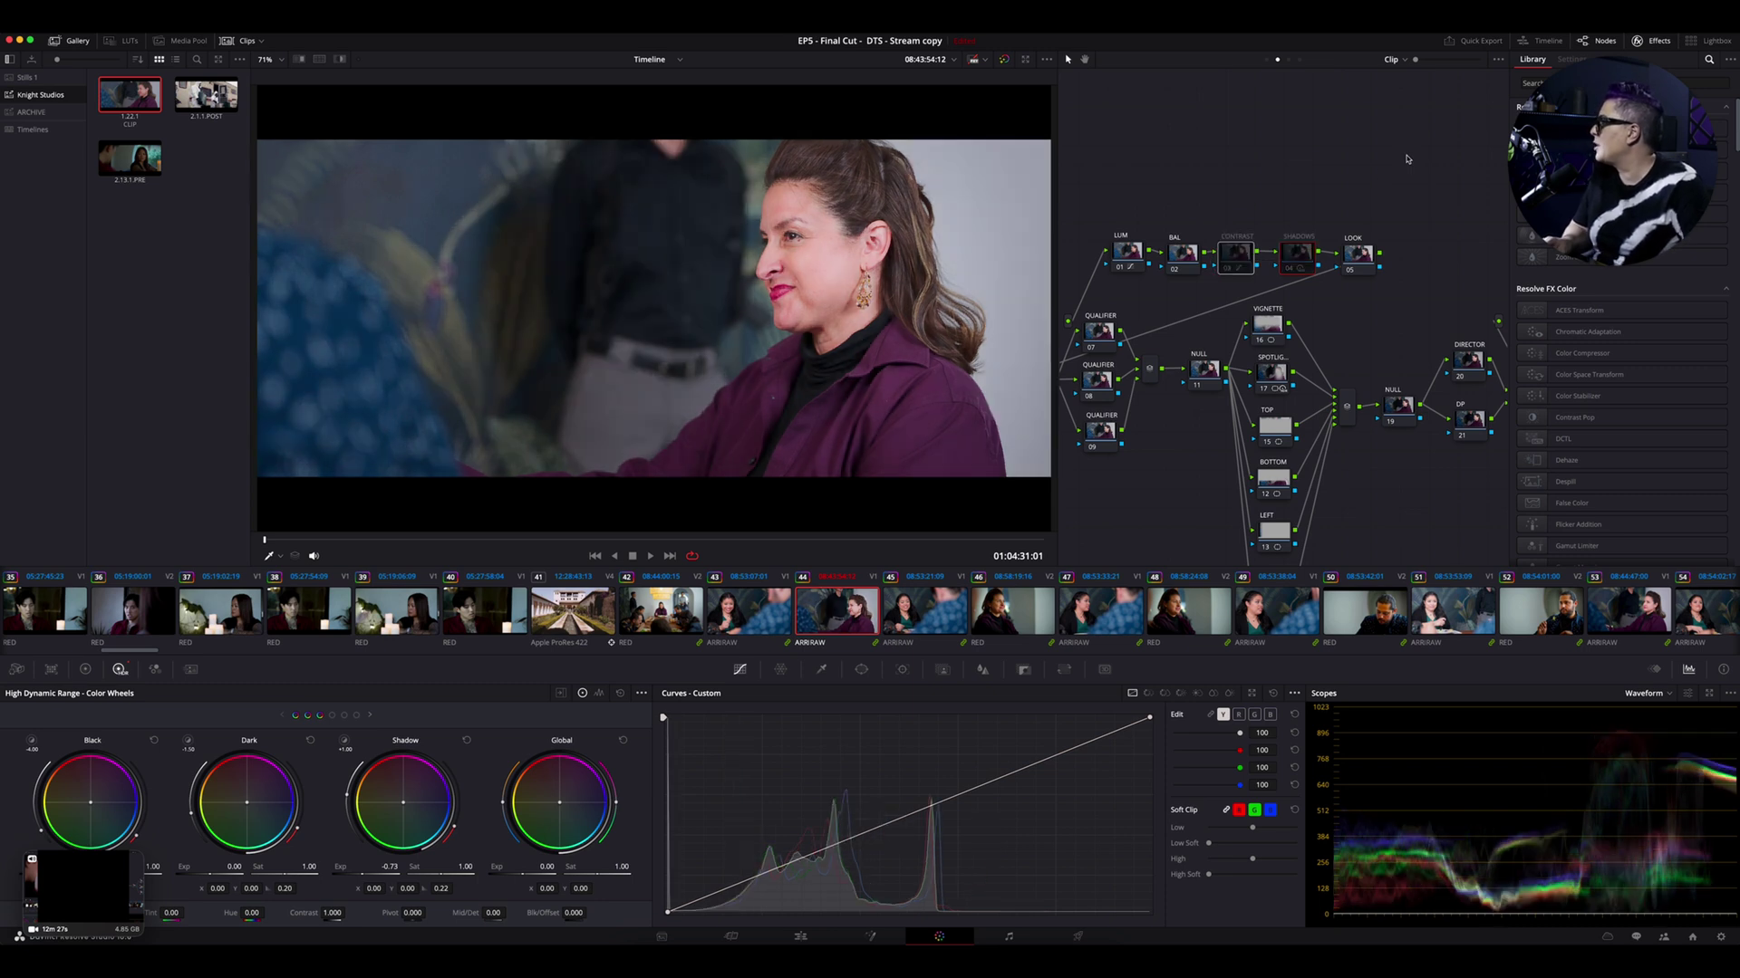
key(super+d)
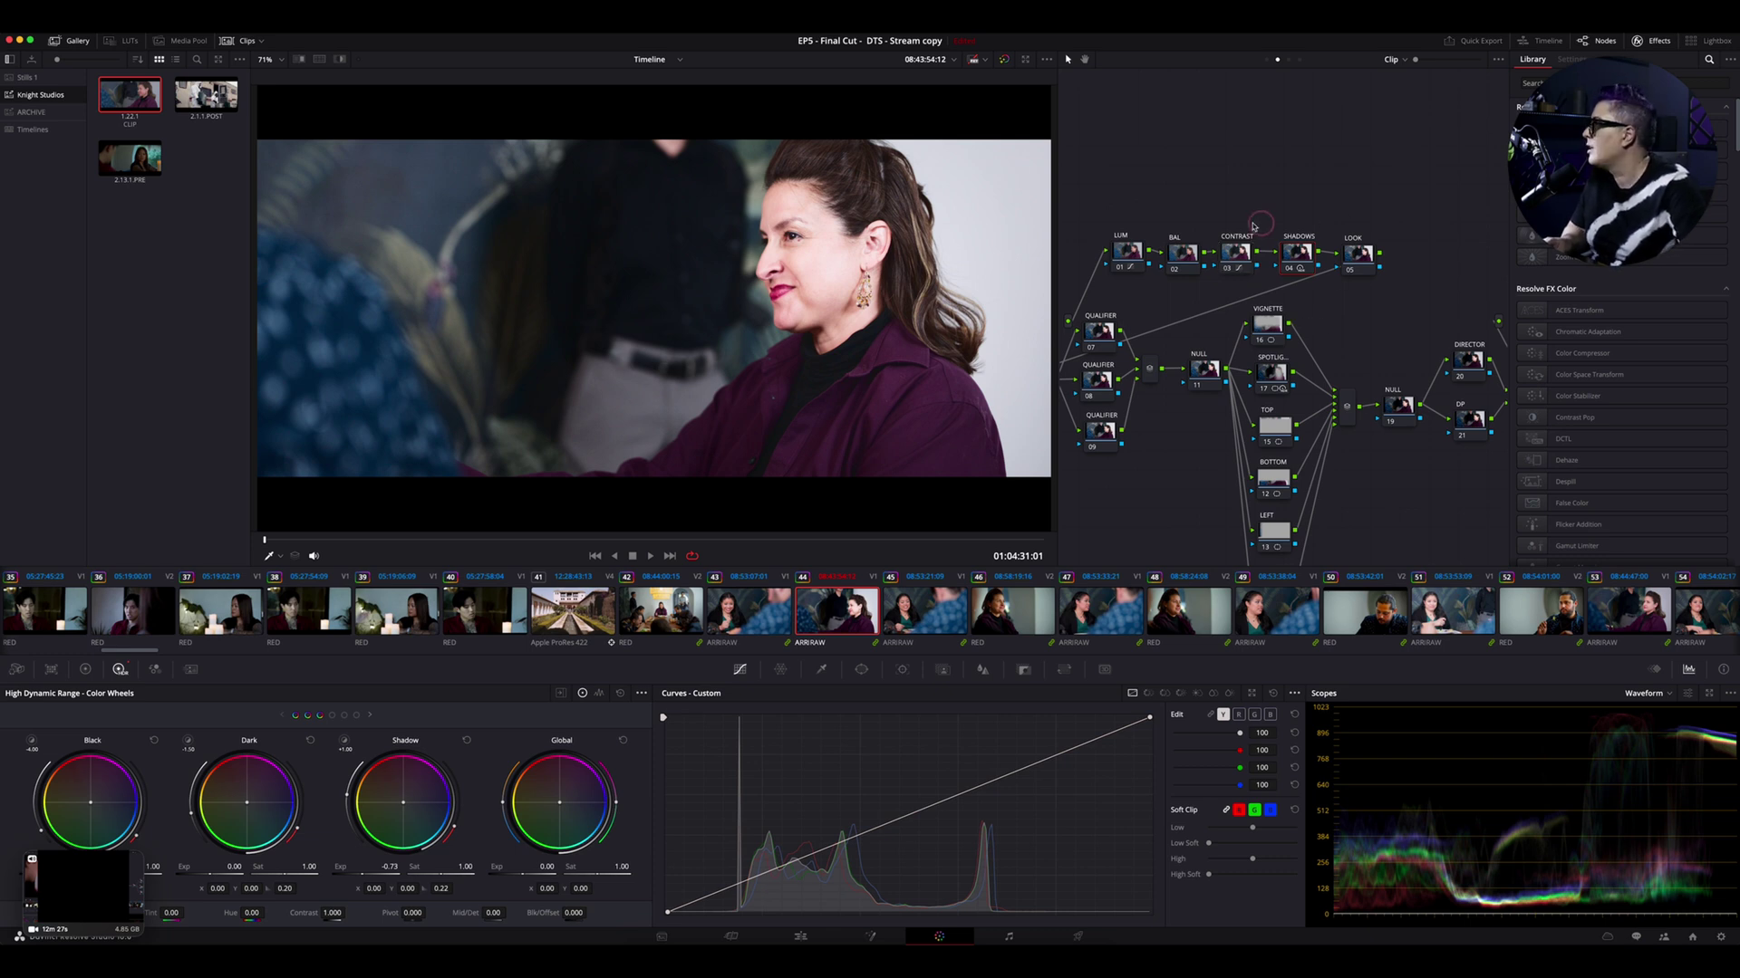
click(1235, 253)
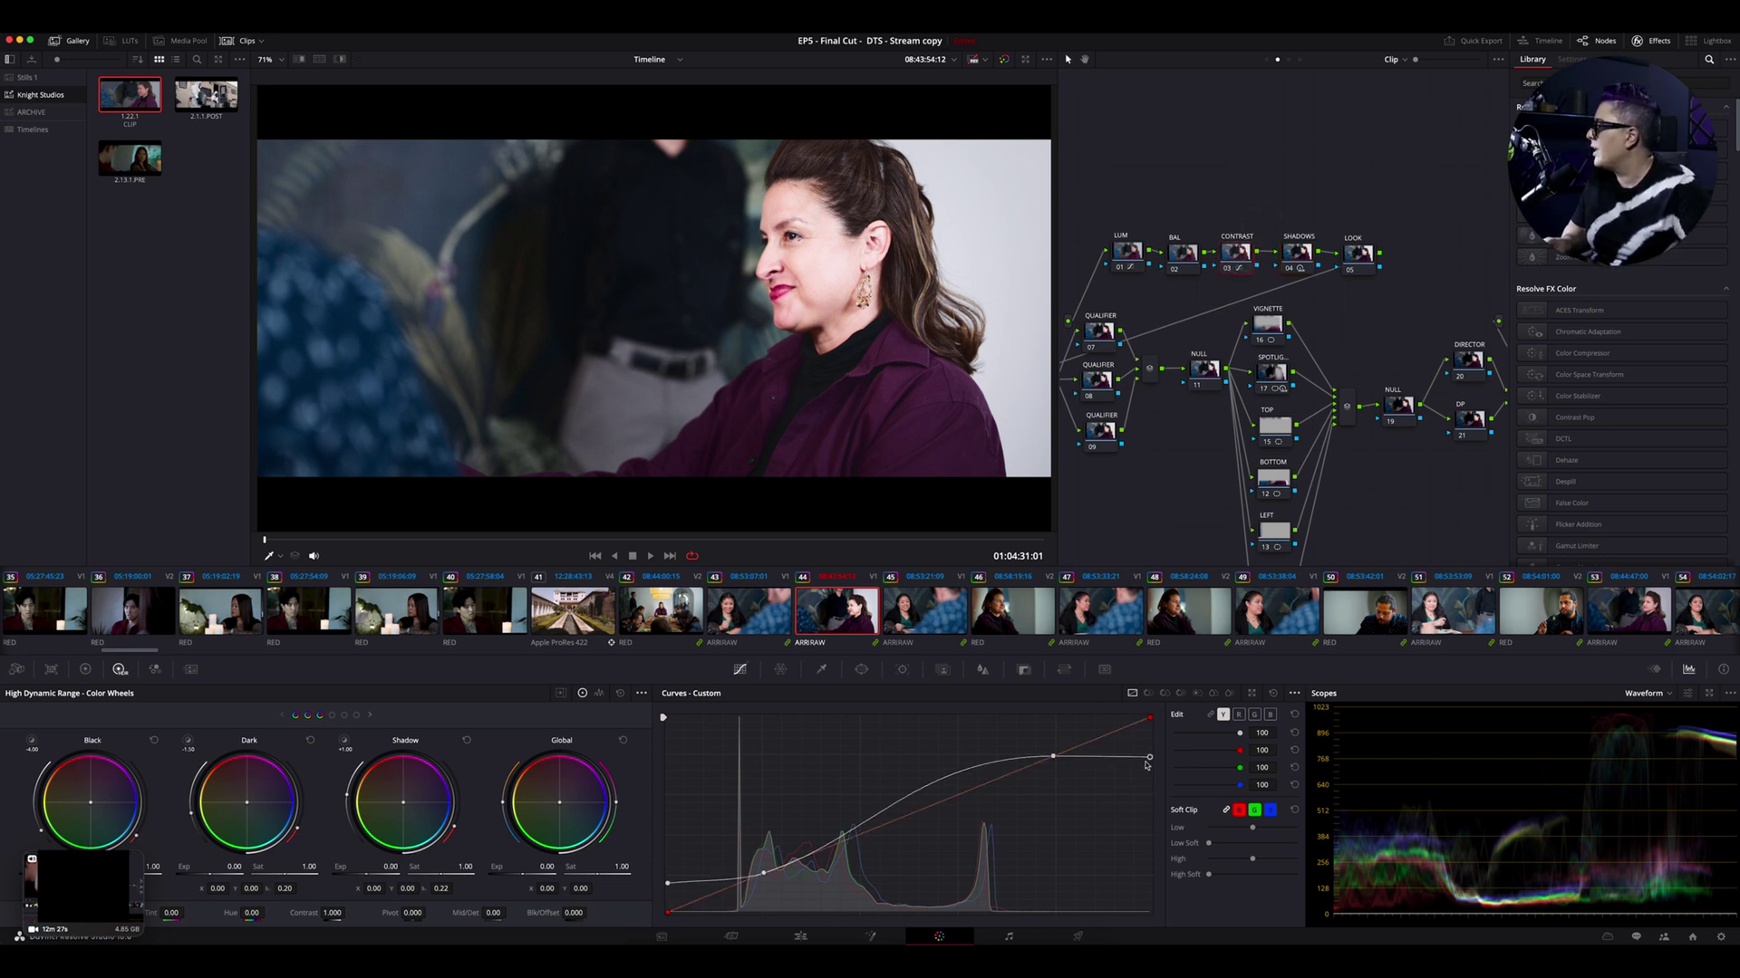
drag(1150, 761, 1157, 754)
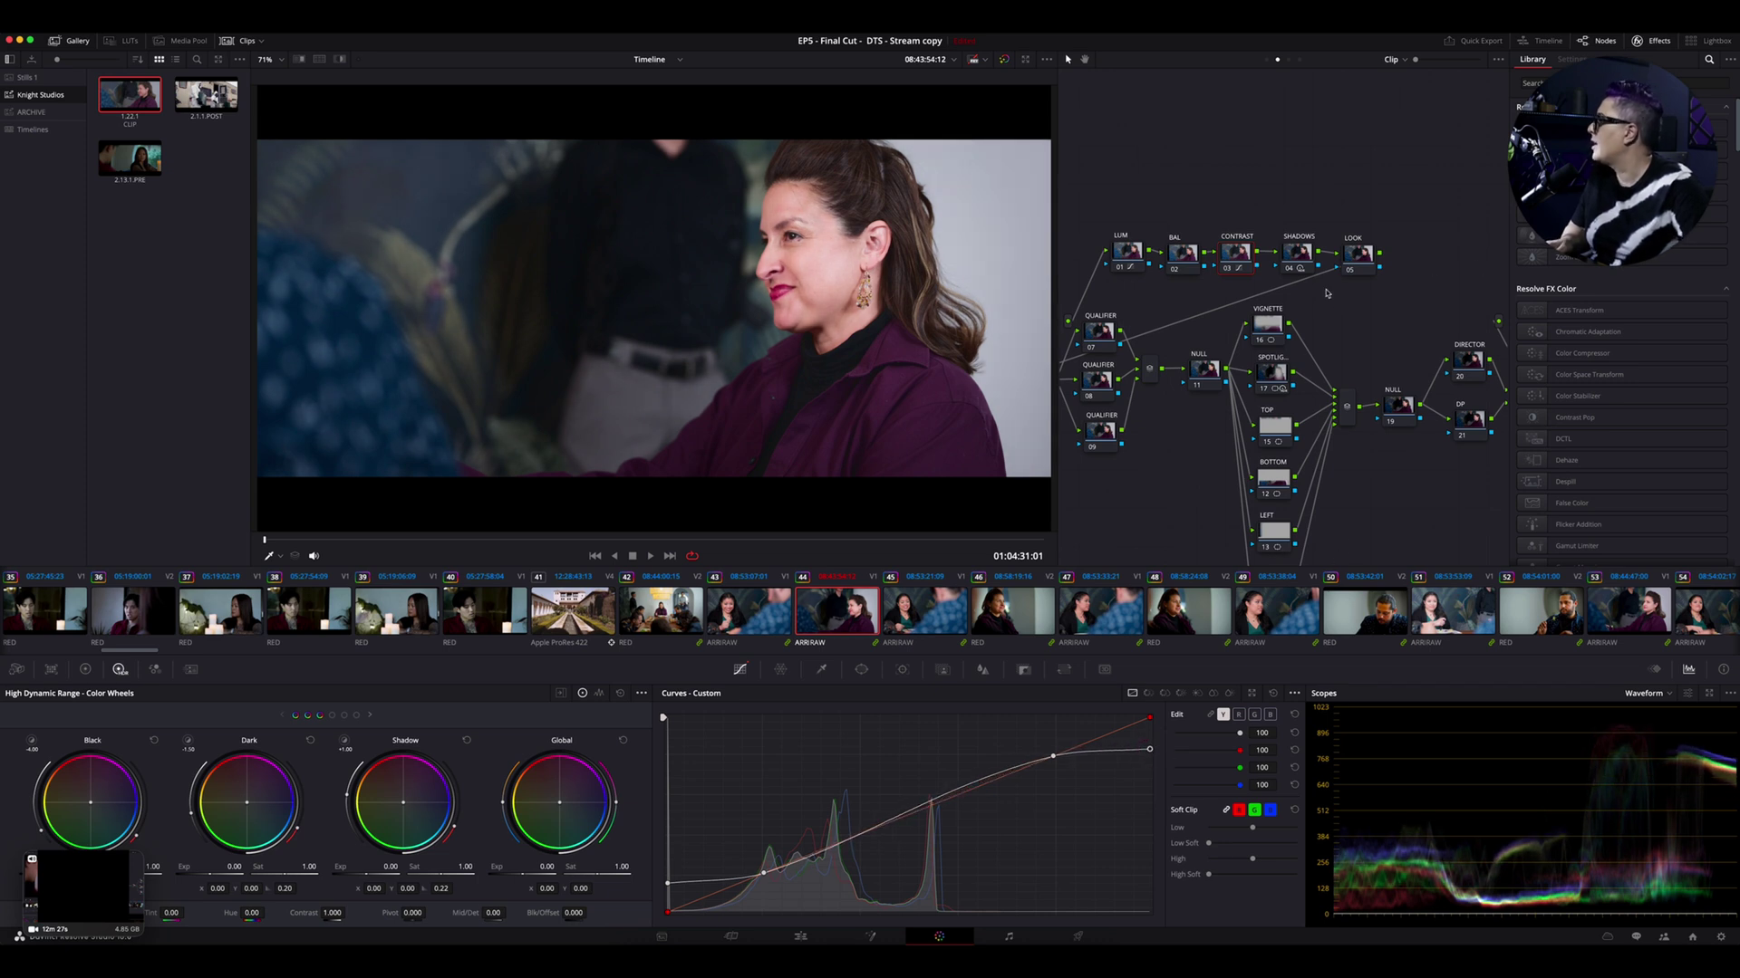